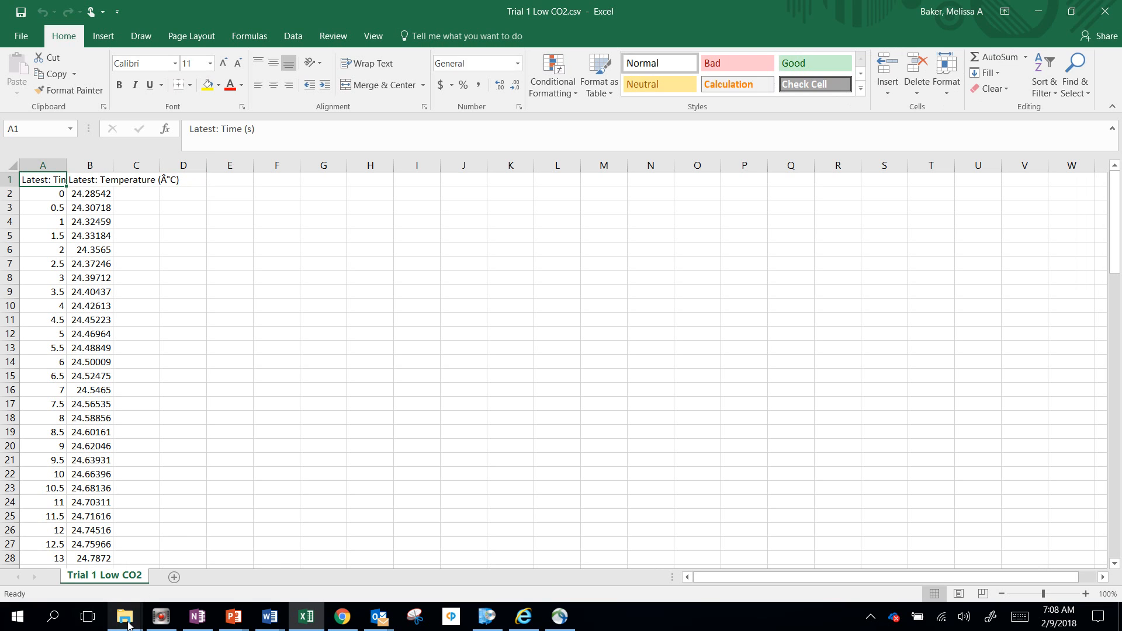
- Open Trial 2 Low CO2.csv from the Desktop folder in File Explorer and copy its temperature column B
mouse_move(127, 624)
click(112, 562)
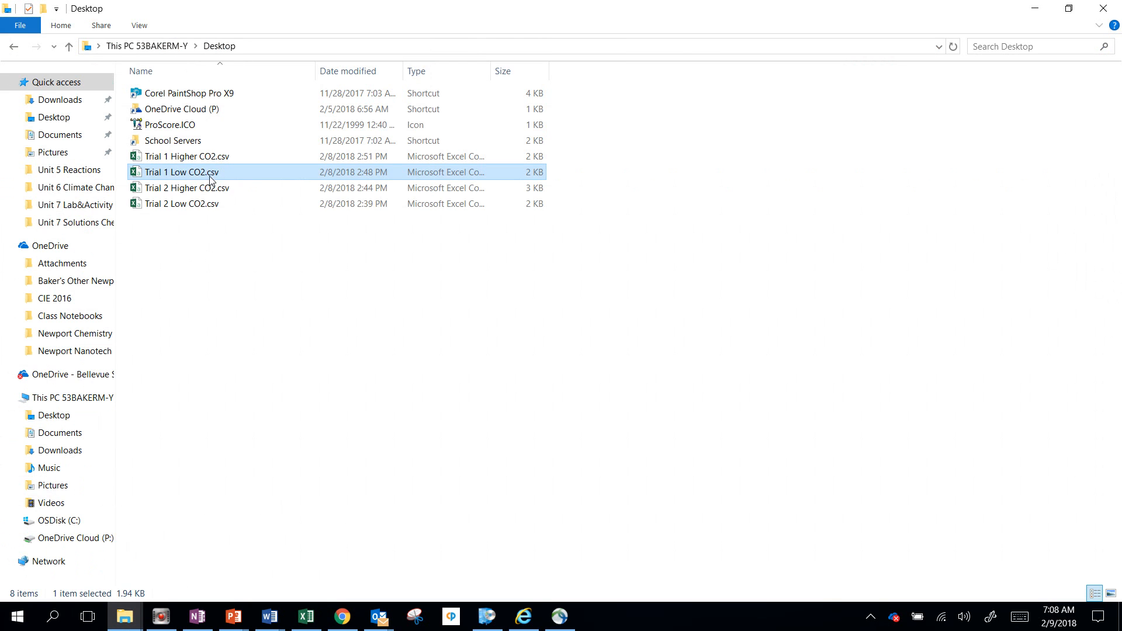
double_click(196, 204)
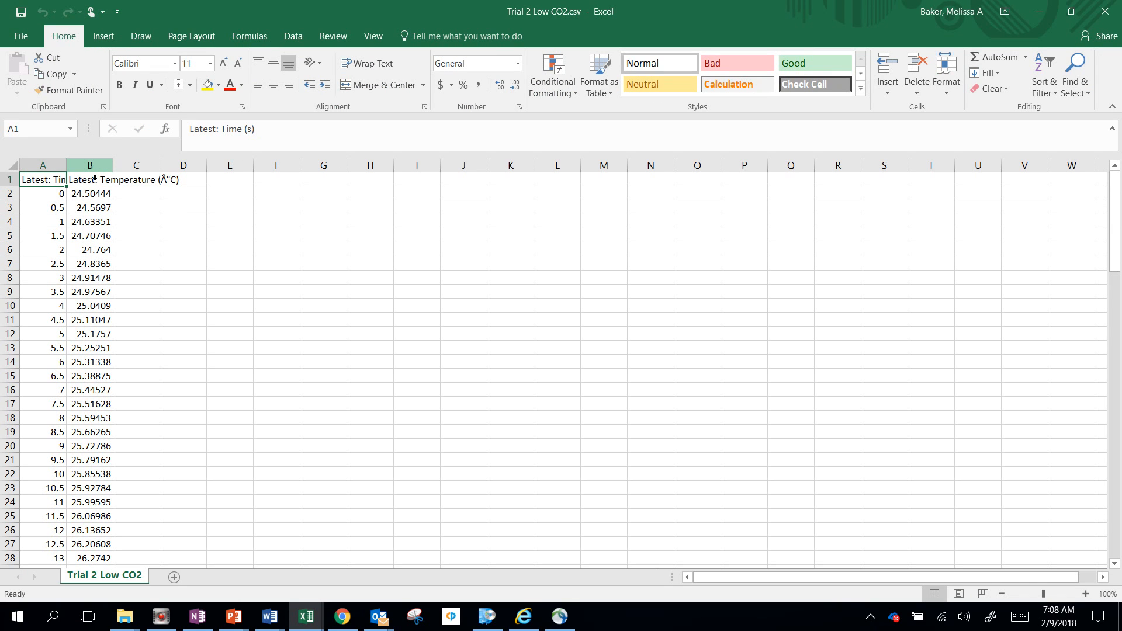
click(95, 169)
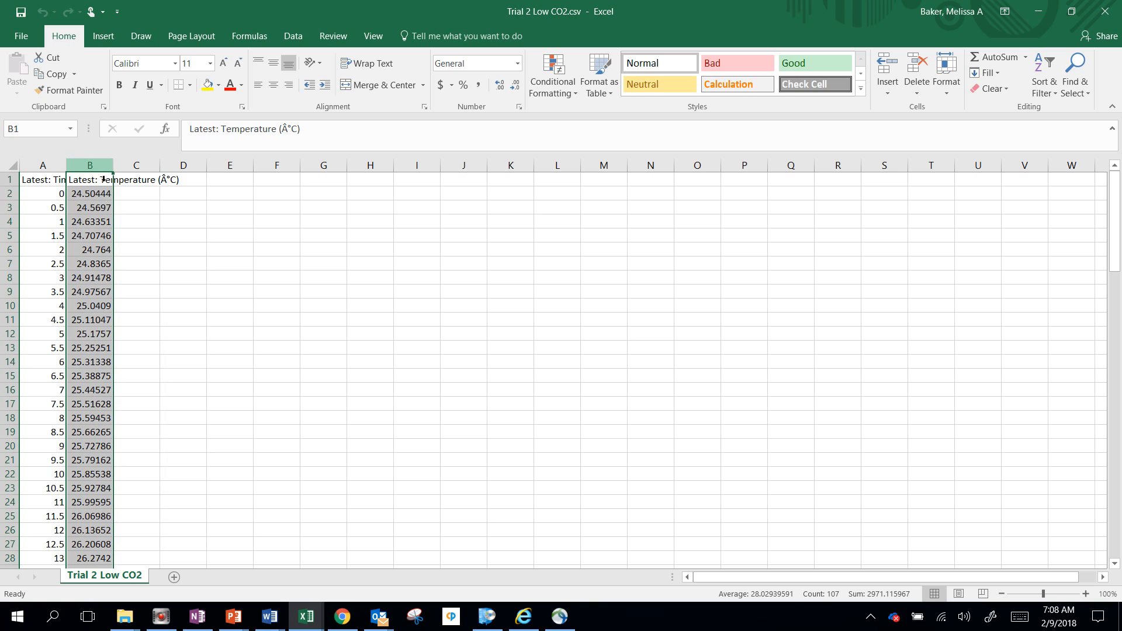
key(ctrl+c)
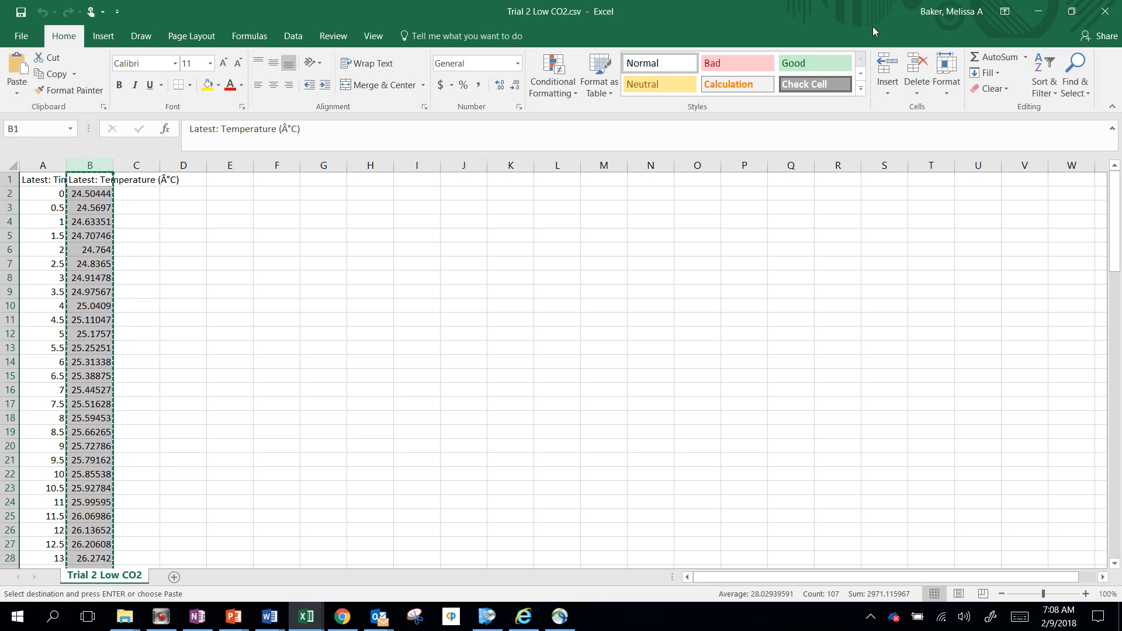
- Return to the Trial 1 Low CO2 workbook and paste the copied temperature data into column C
click(1033, 13)
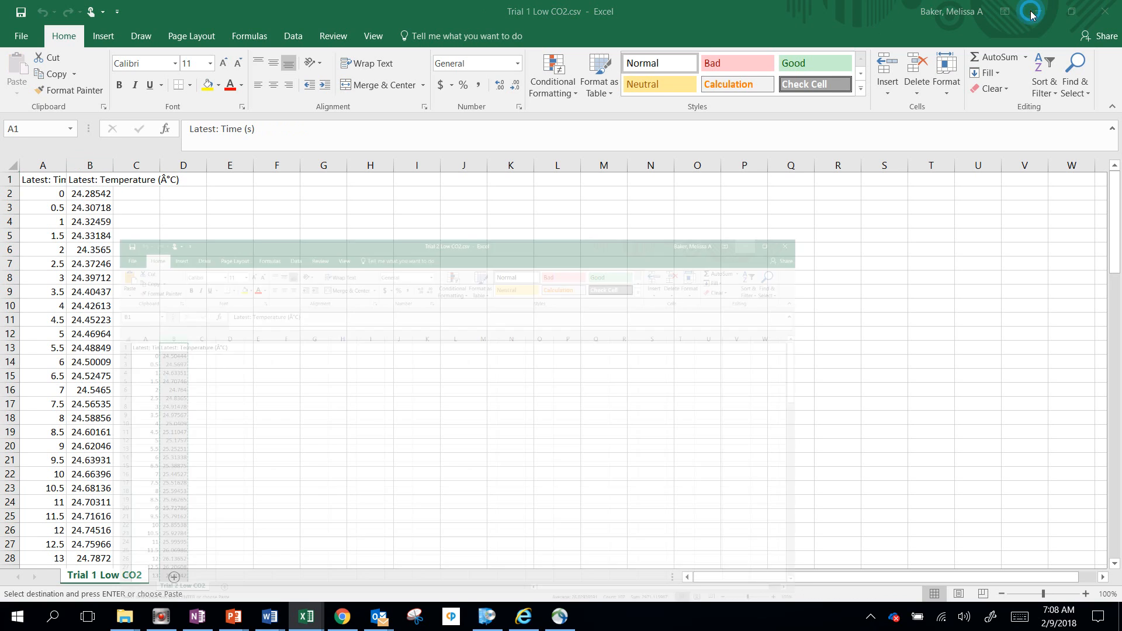
click(144, 173)
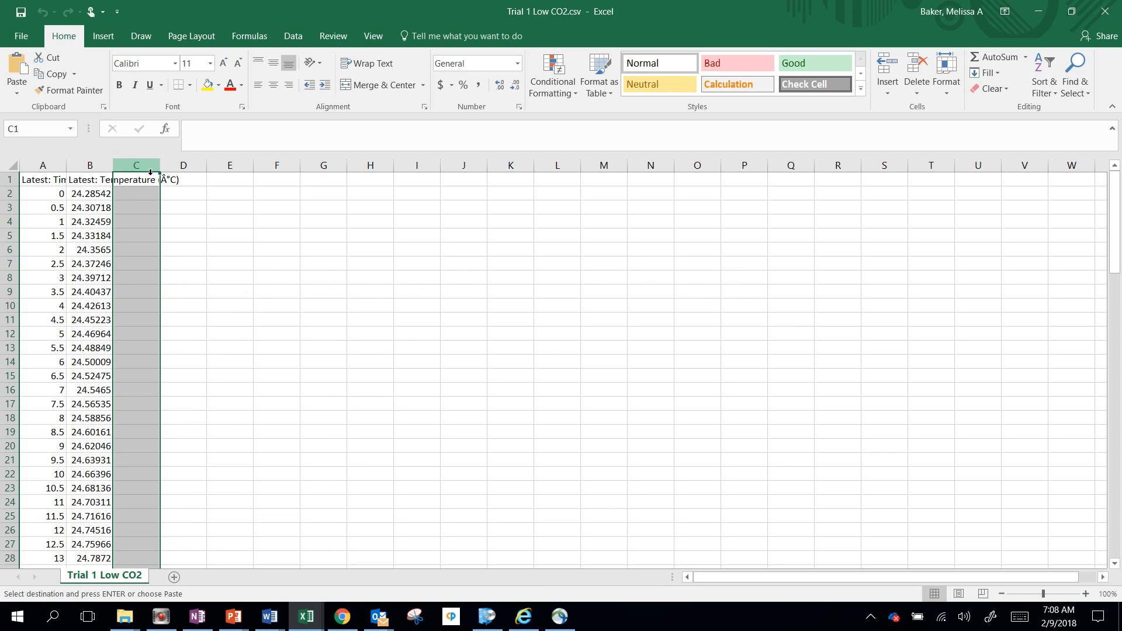
key(ctrl+v)
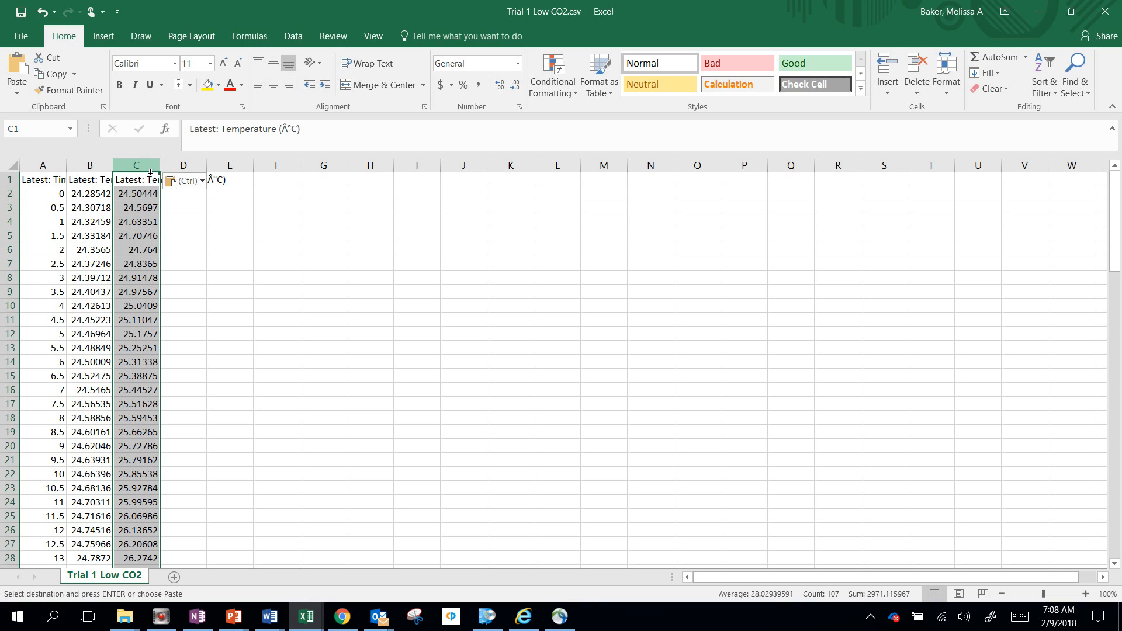
- Widen columns B and C so their full temperature headers fit
click(98, 167)
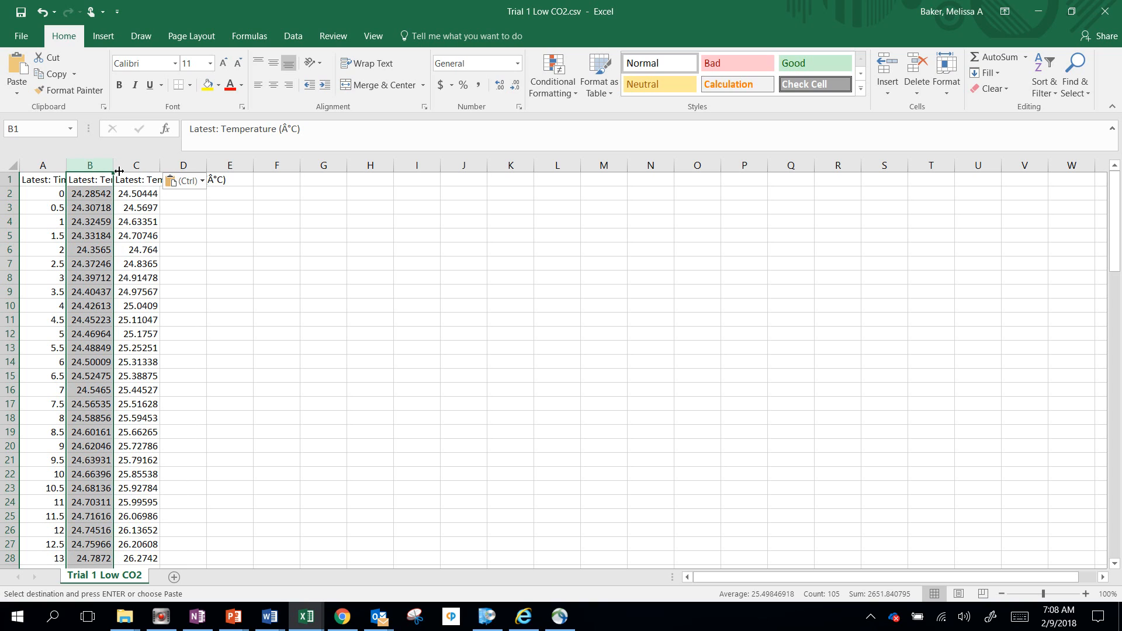
drag(119, 170, 193, 166)
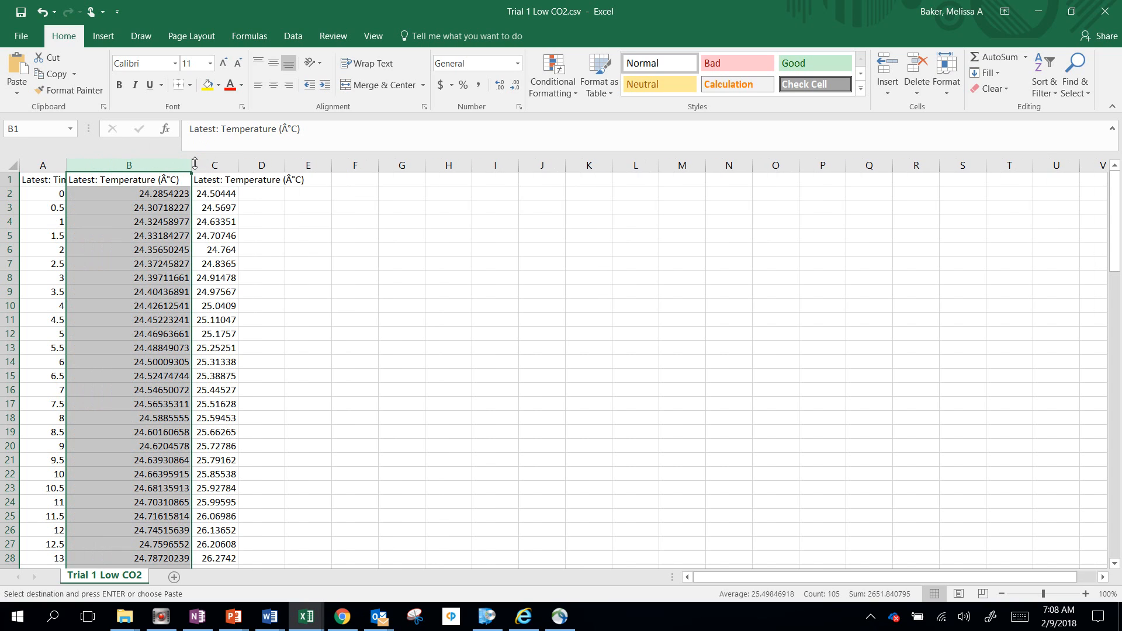
click(222, 166)
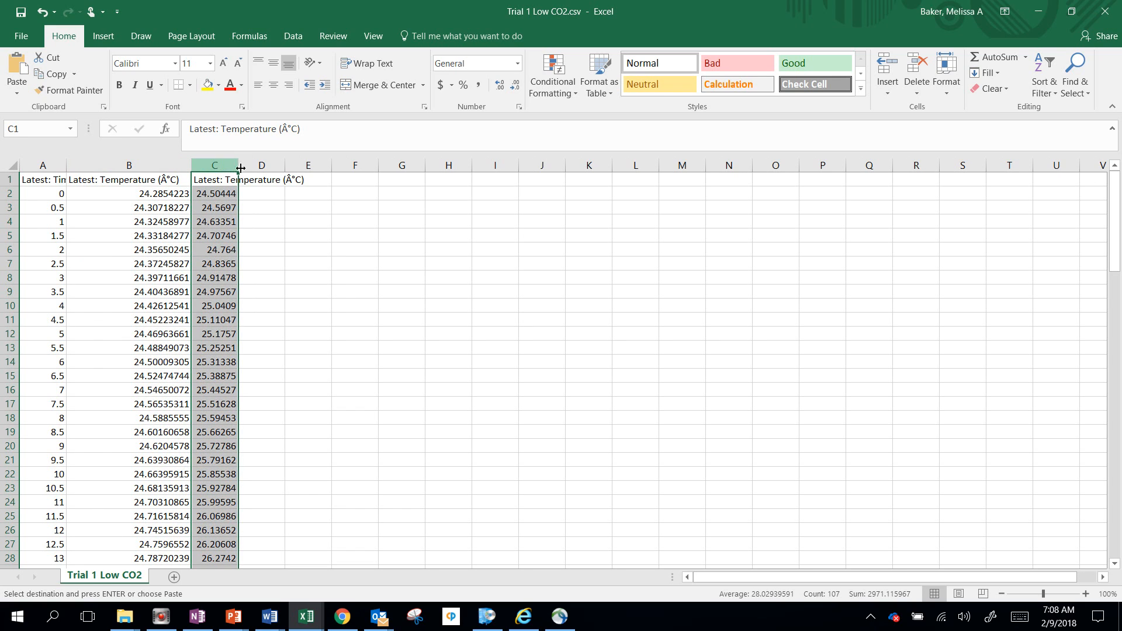
drag(246, 170, 355, 178)
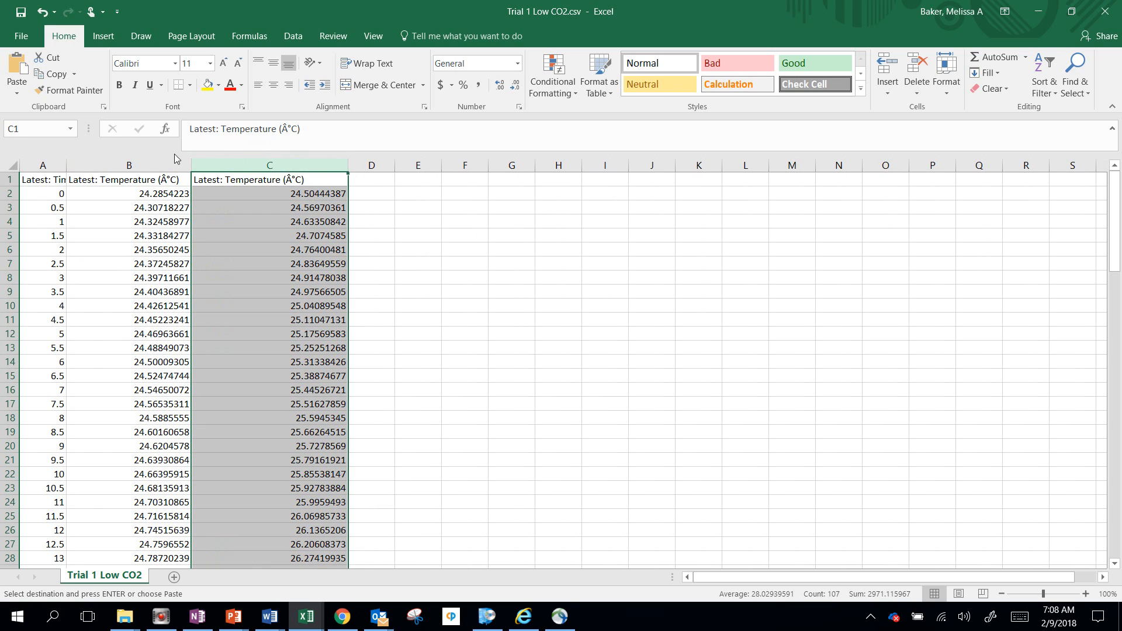
- Rename the headers in A1 to C1 as "Time", "Trial 1 Temp. at Low CO2" and "Trial 2 Temp. at Low CO2"
click(60, 183)
text(Te)
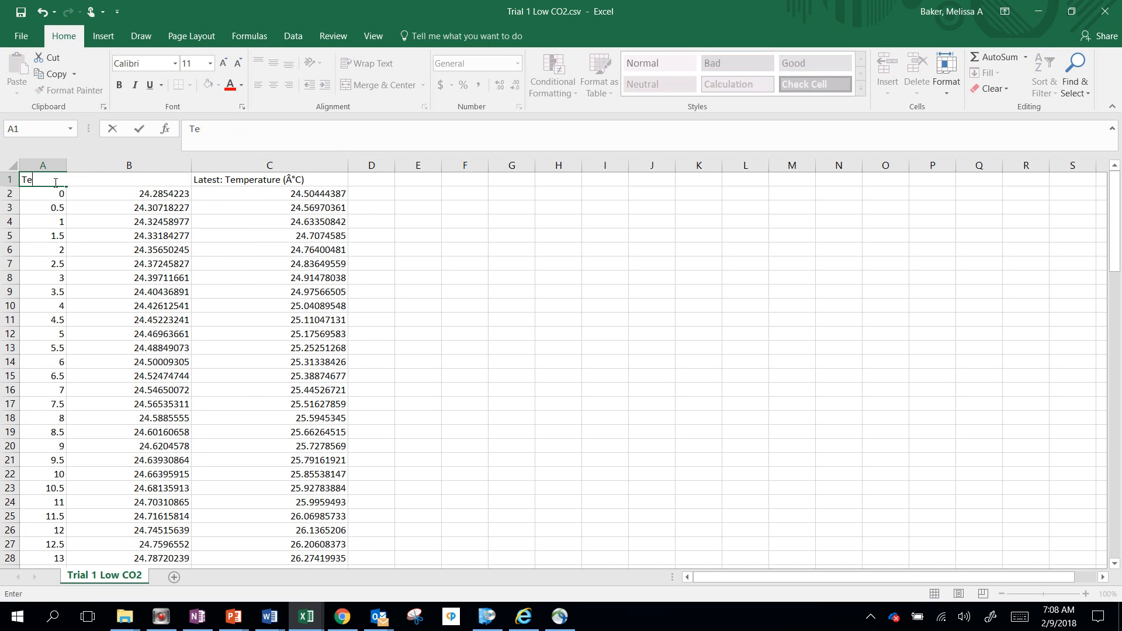
text(ime)
key(Tab)
text(Tria)
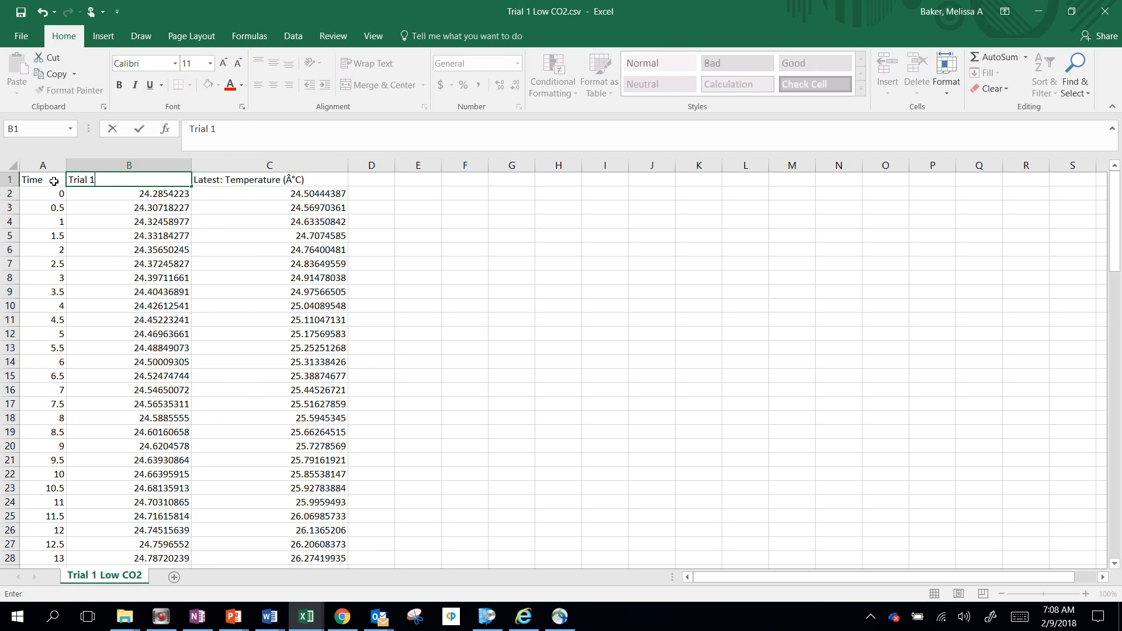
text(l 1 Temp. at Low CO2)
key(Tab)
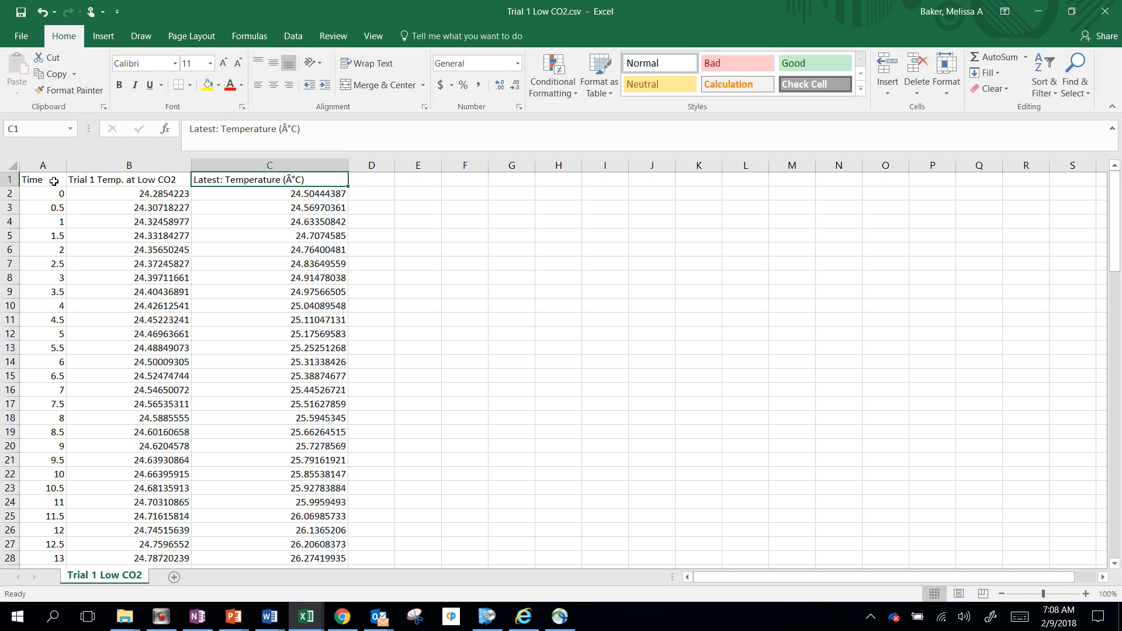
text(Trial 2 Tem)
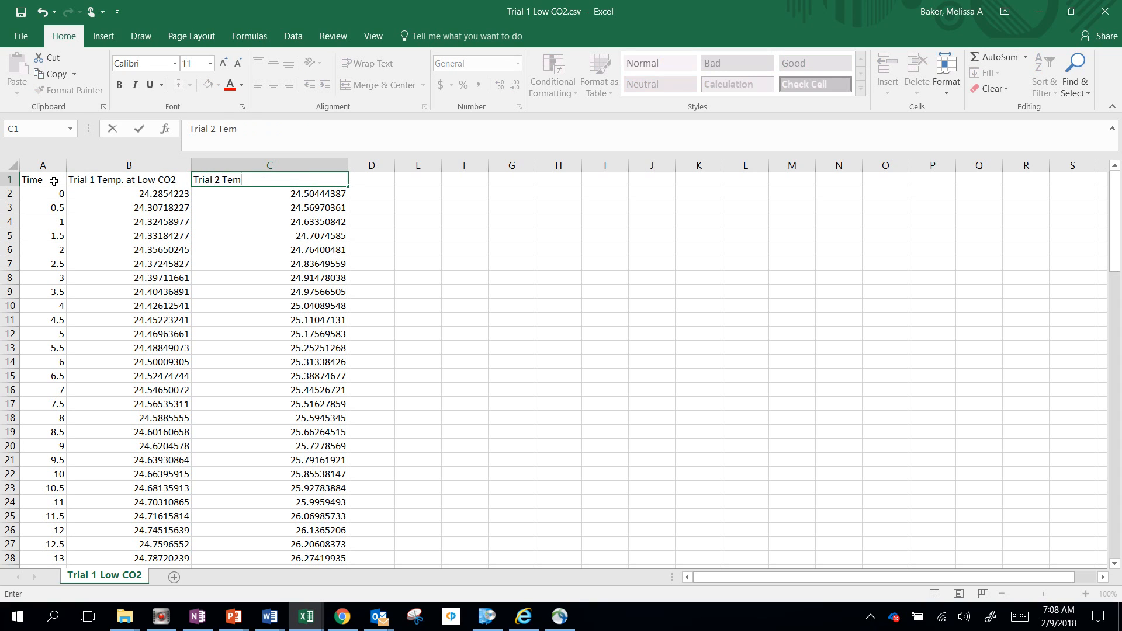
text(p. at Low CO2)
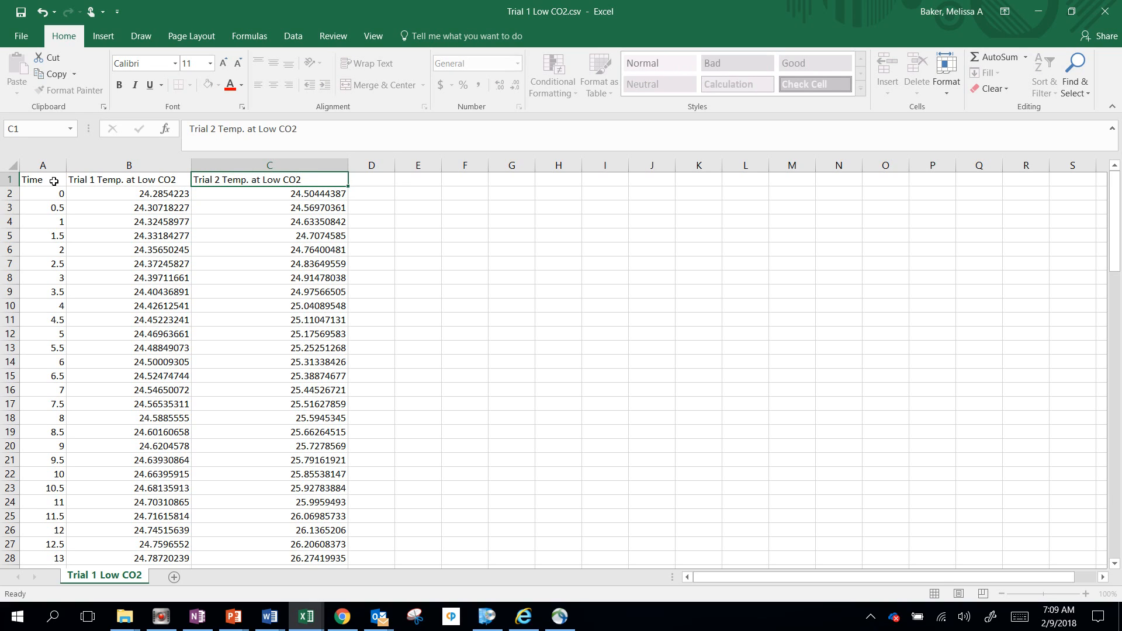
key(Tab)
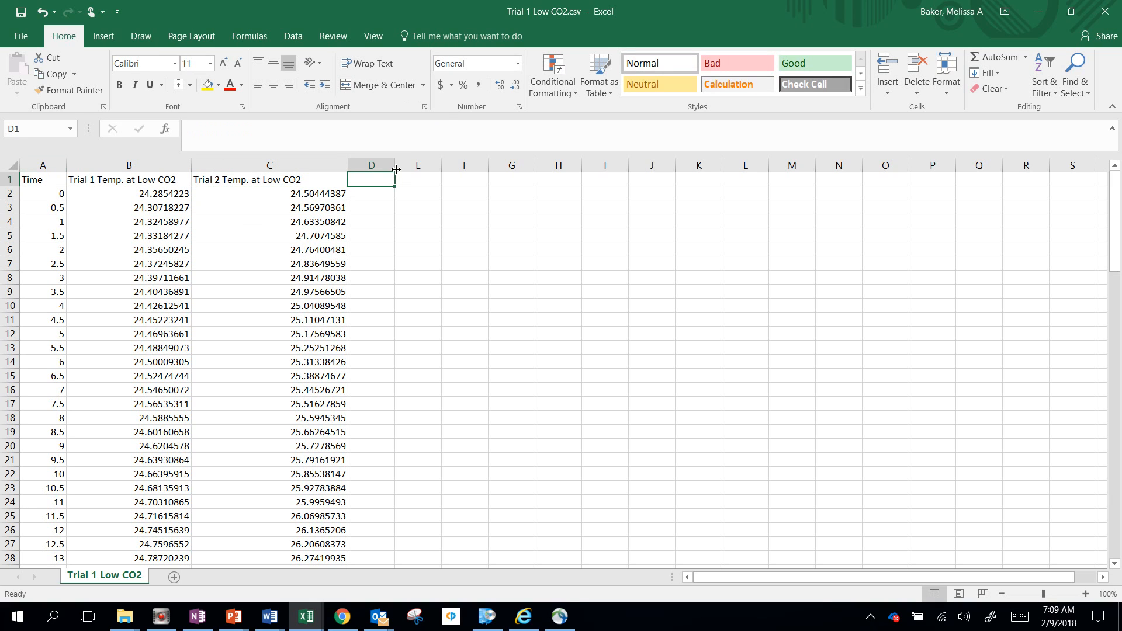
- Widen column D and enter the header "Avg. Temp. at Low CO2" in D1
drag(396, 169, 501, 183)
text(Av)
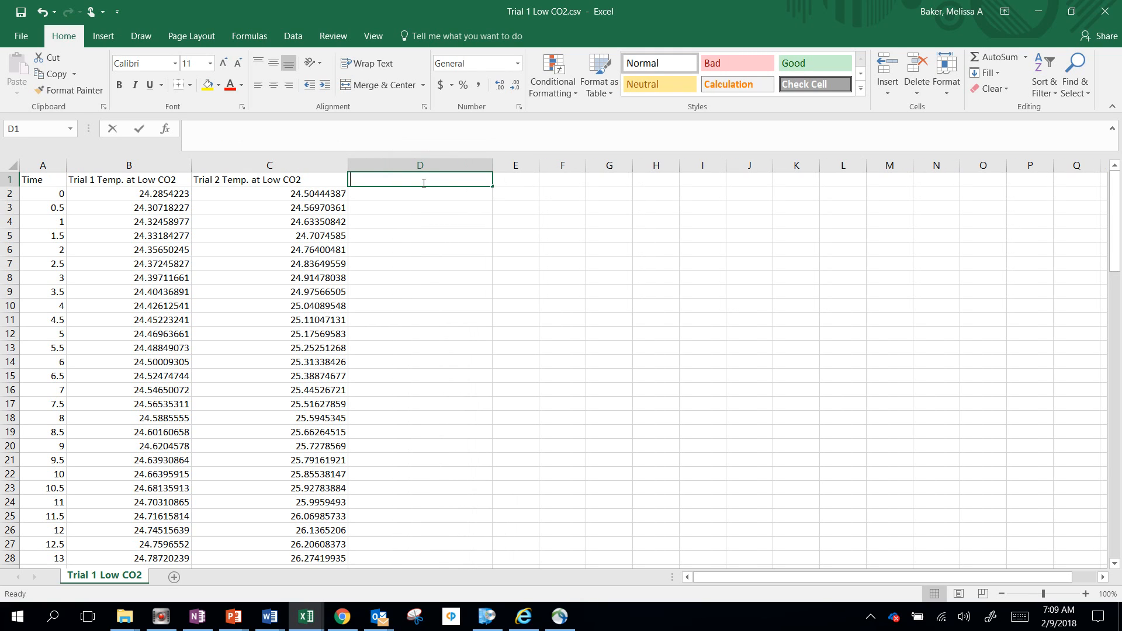
text(g. Temp. a)
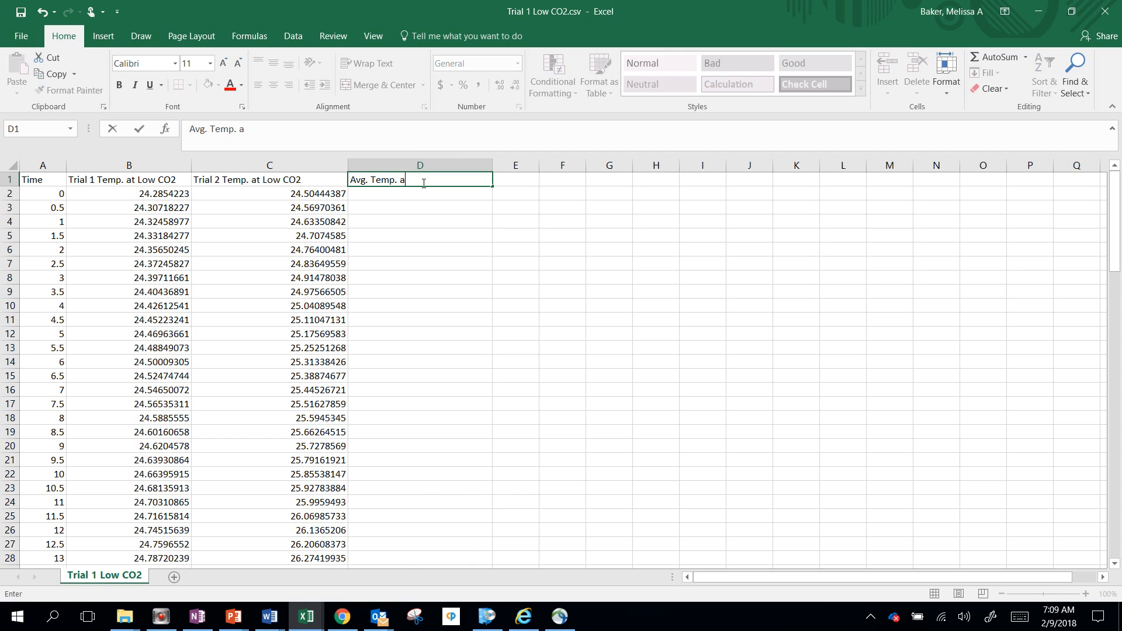
text(t Low CO2)
key(Return)
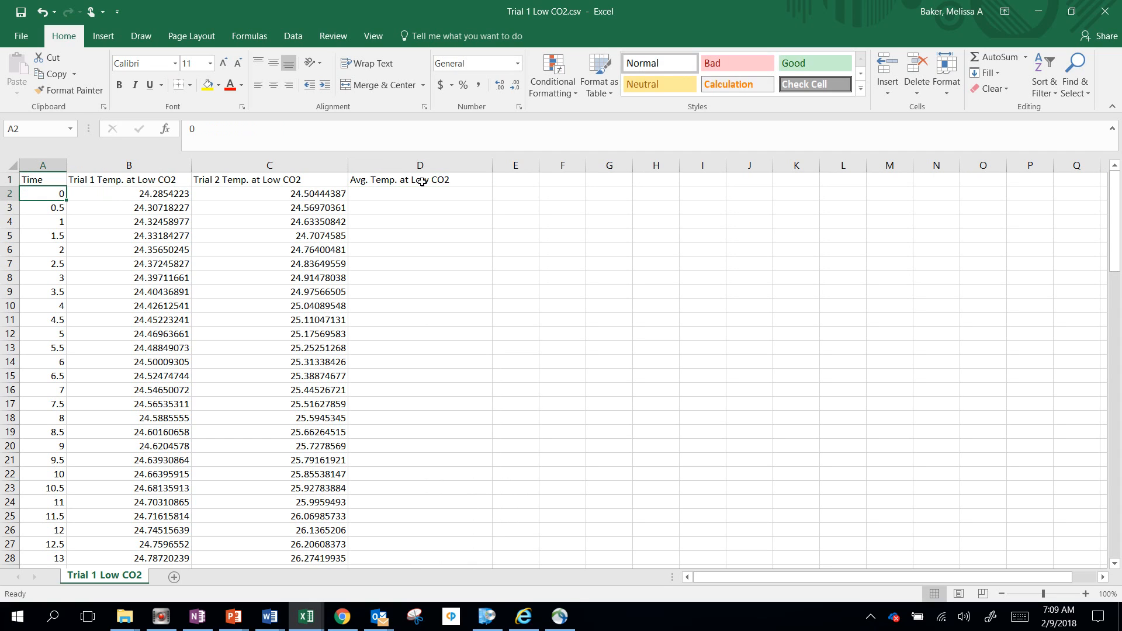
- Enter the formula =AVERAGE(B2:C2) in cell D2 to average the two low CO2 trials
click(419, 194)
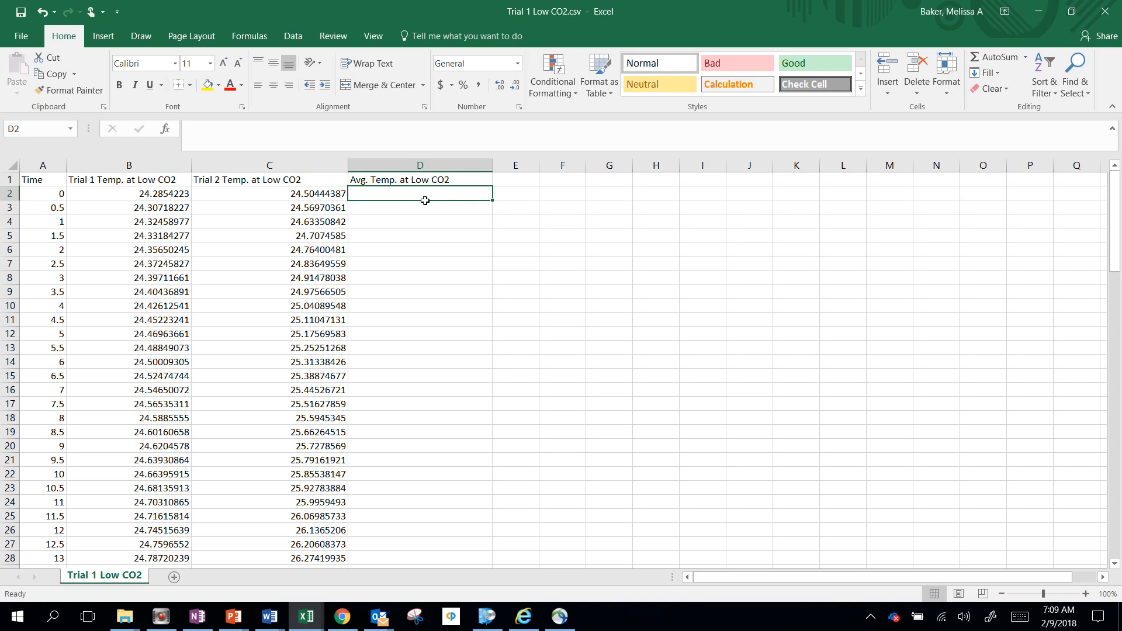
text(=)
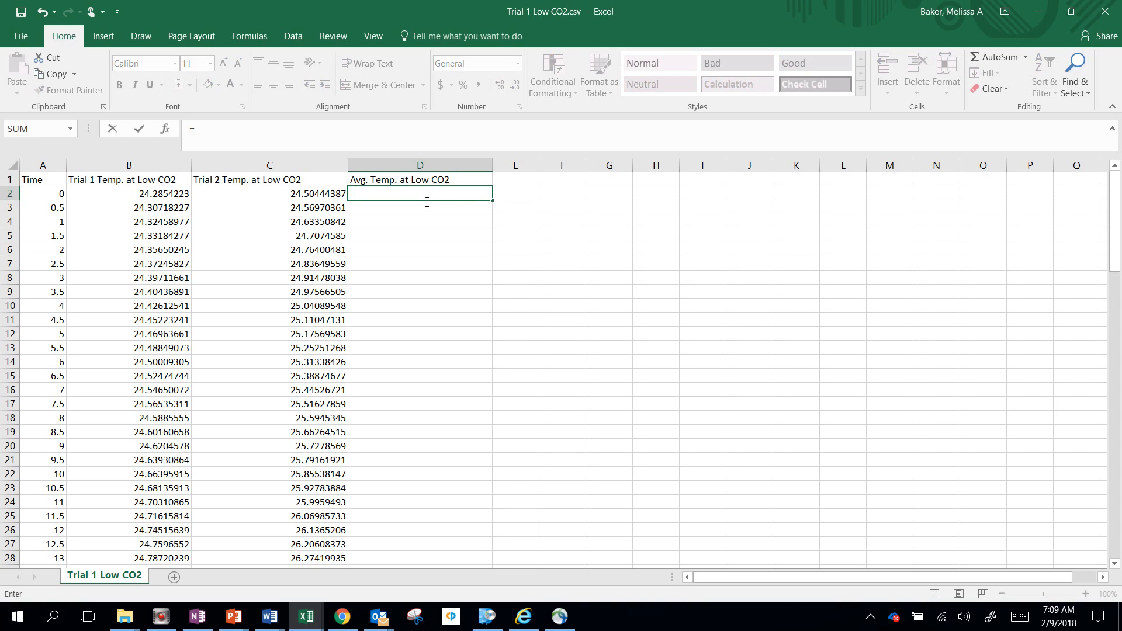
text(AVERAGE()
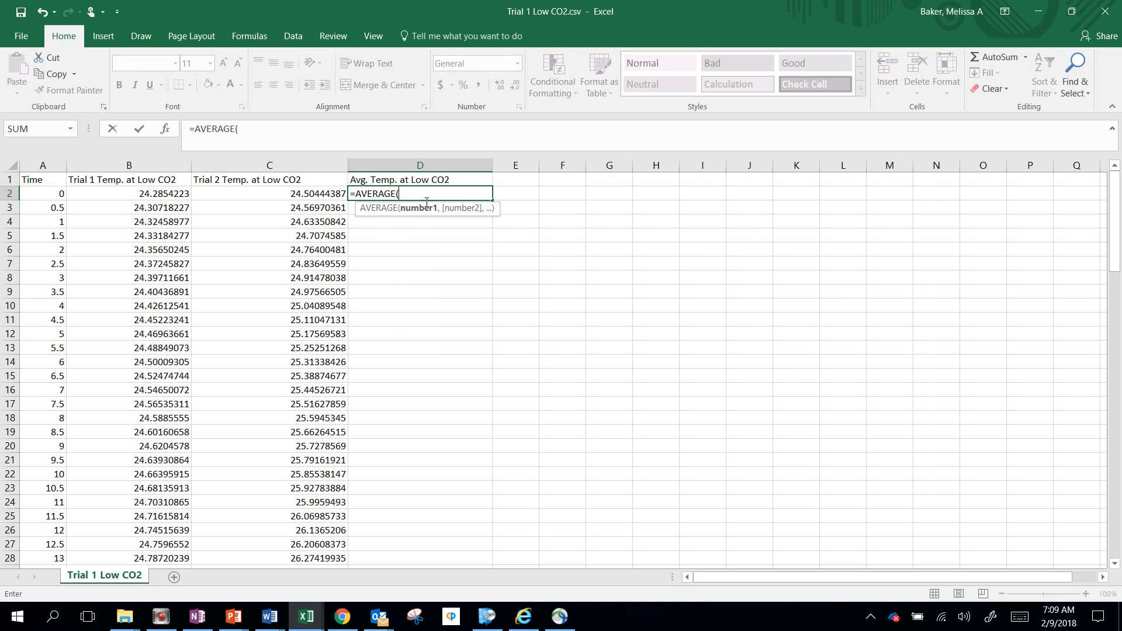
drag(313, 199, 187, 200)
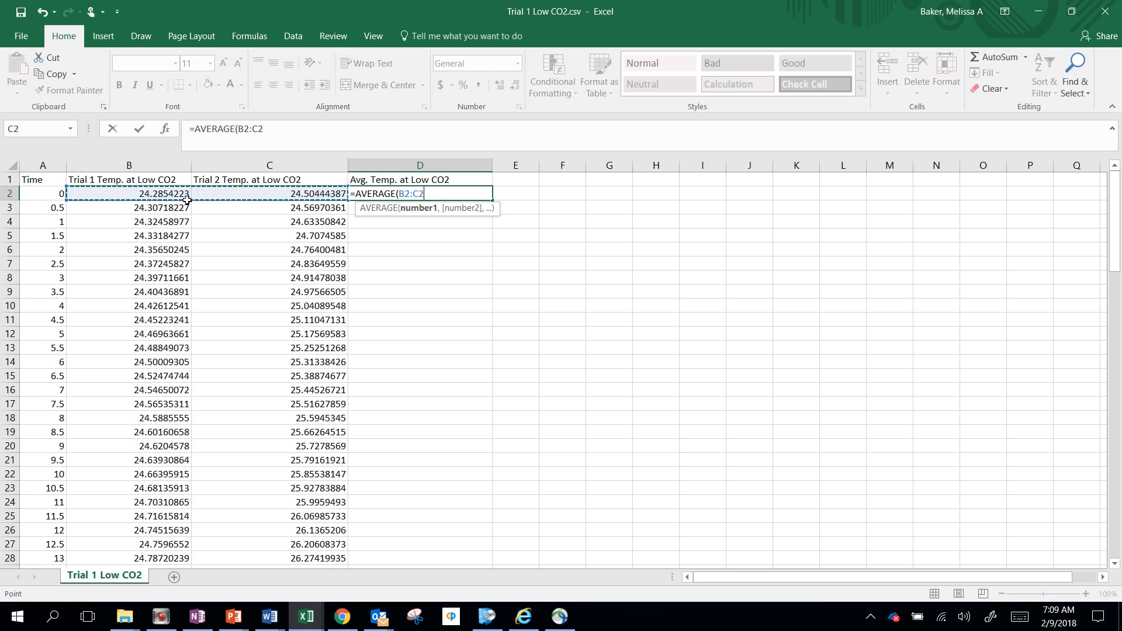
text())
key(Return)
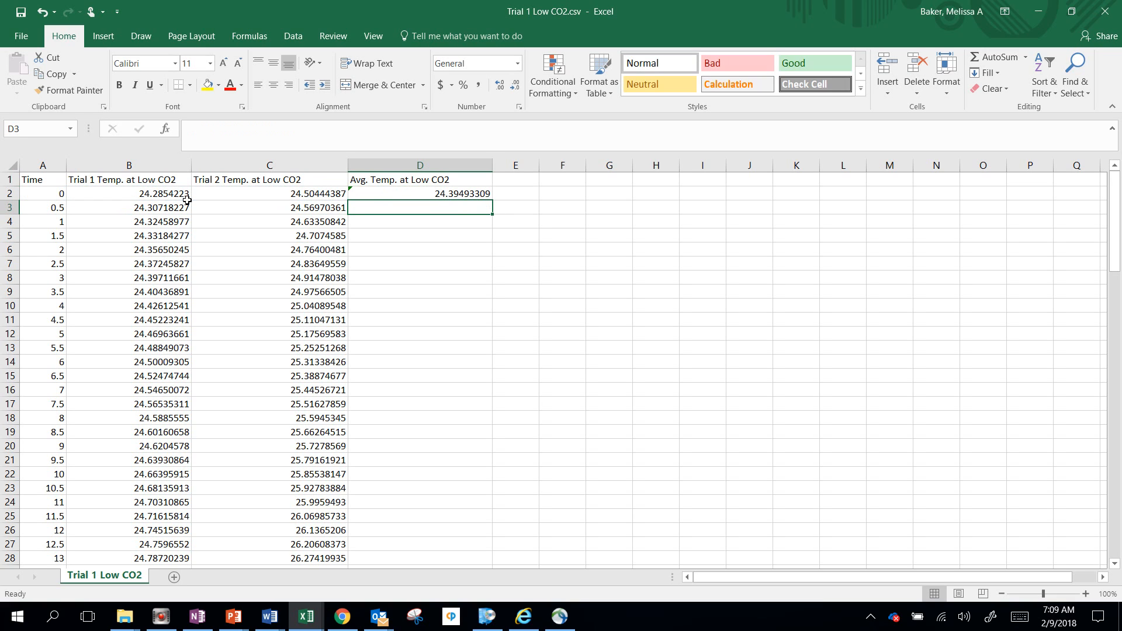
- Fill the average formula from D2 down column D to row 102
click(424, 197)
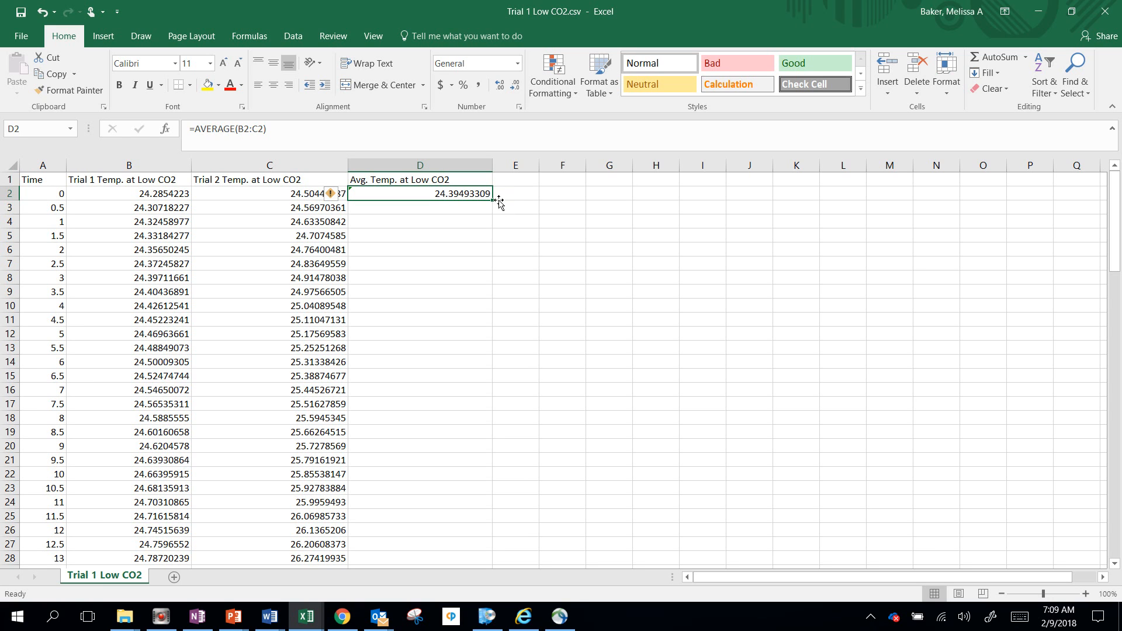
mouse_move(496, 203)
mouse_down()
mouse_move(508, 628)
mouse_move(498, 516)
mouse_up()
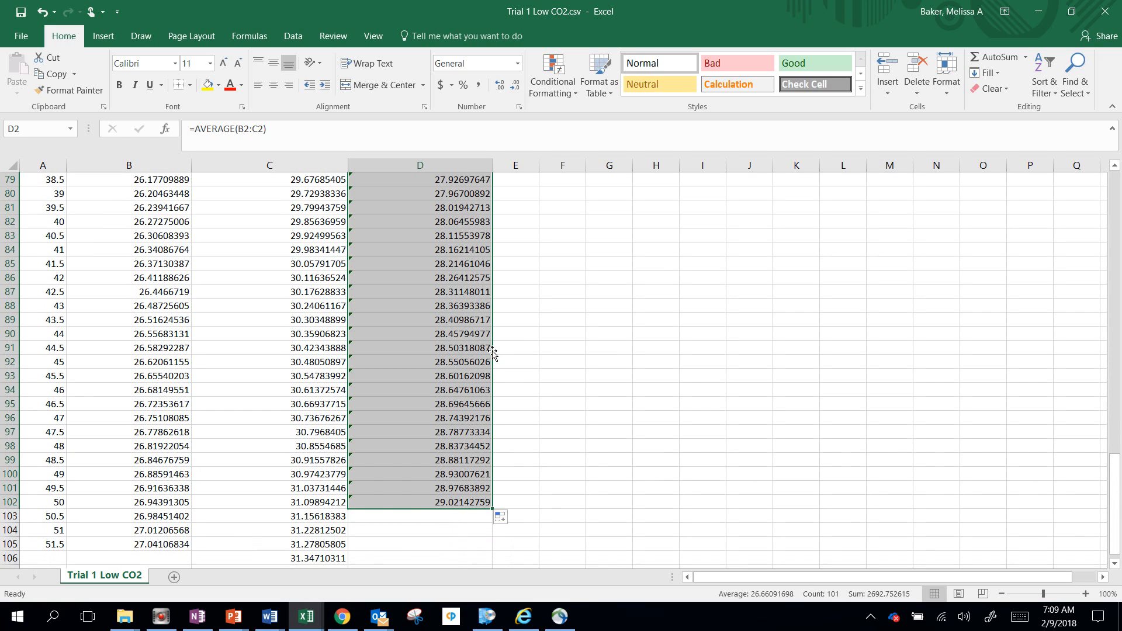
scroll(491, 350, up, 20)
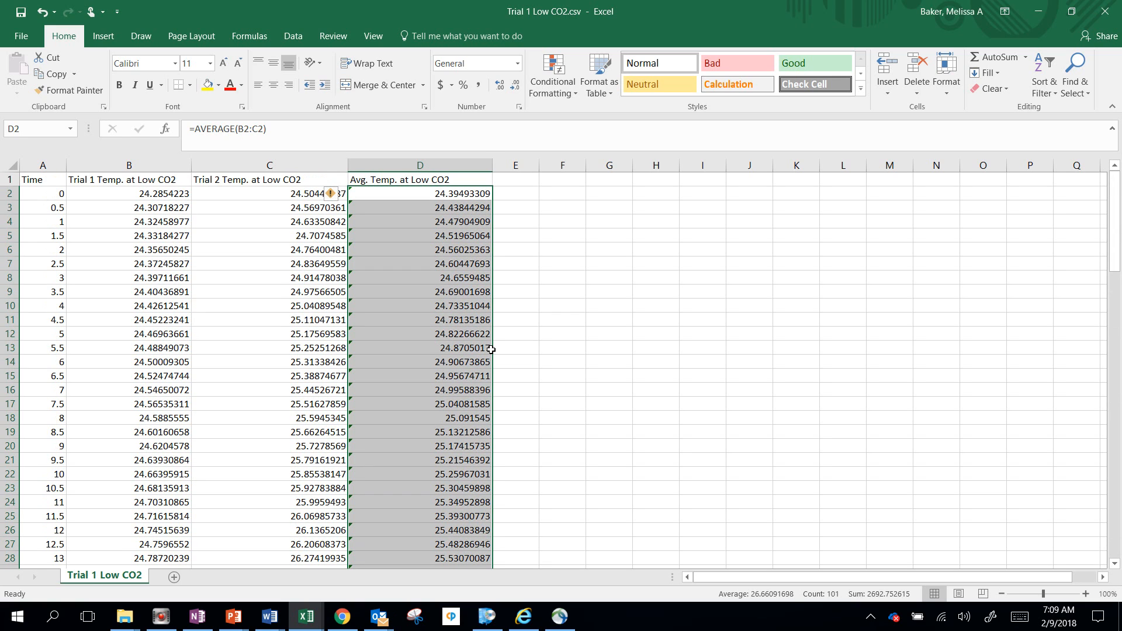
- Open Trial 1 Higher CO2.csv from the Desktop folder in File Explorer and copy its temperature column B
click(124, 616)
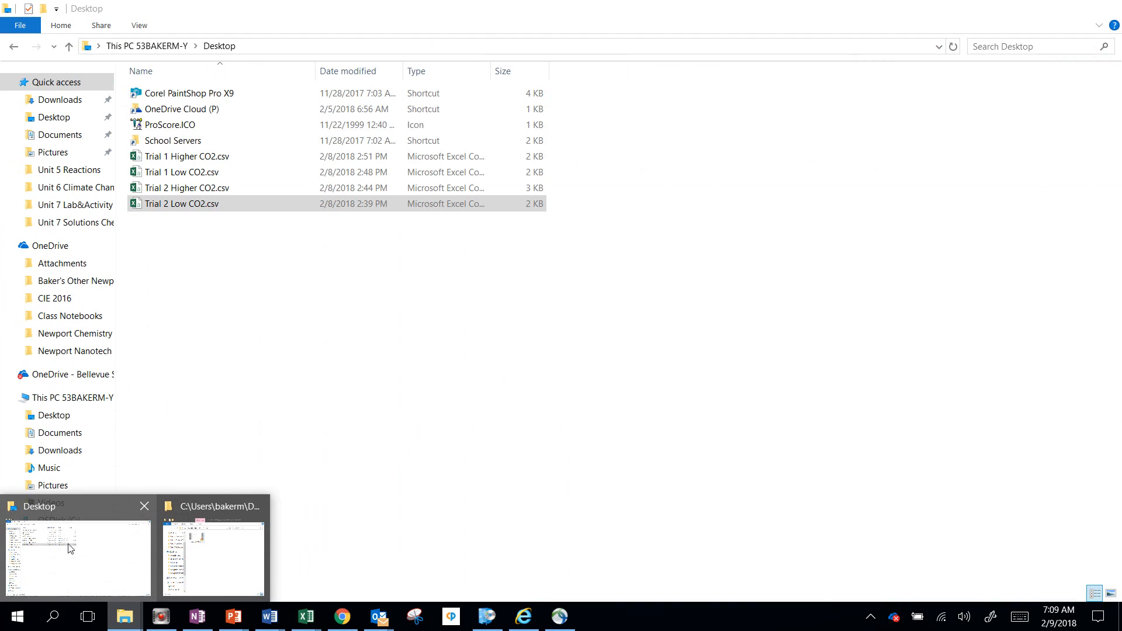
click(71, 549)
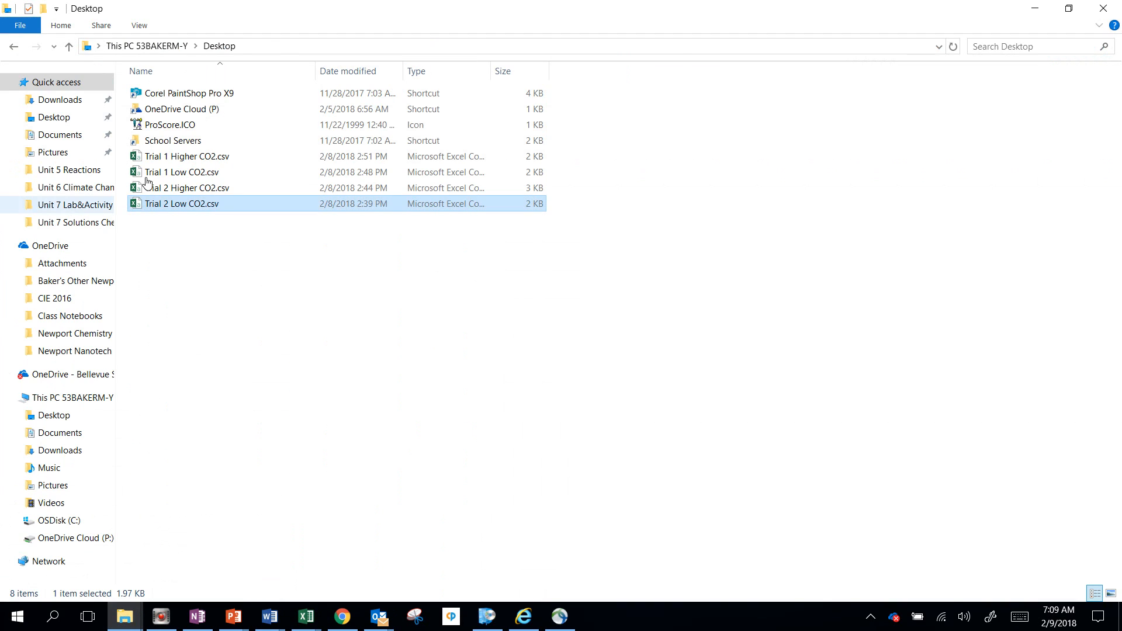
double_click(181, 171)
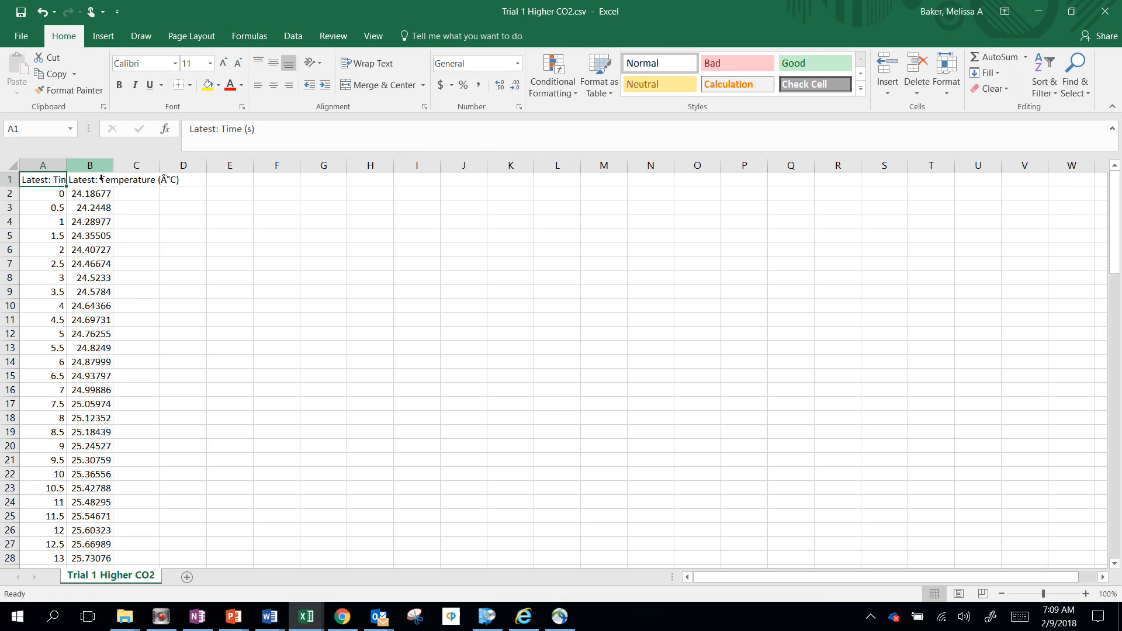
click(102, 177)
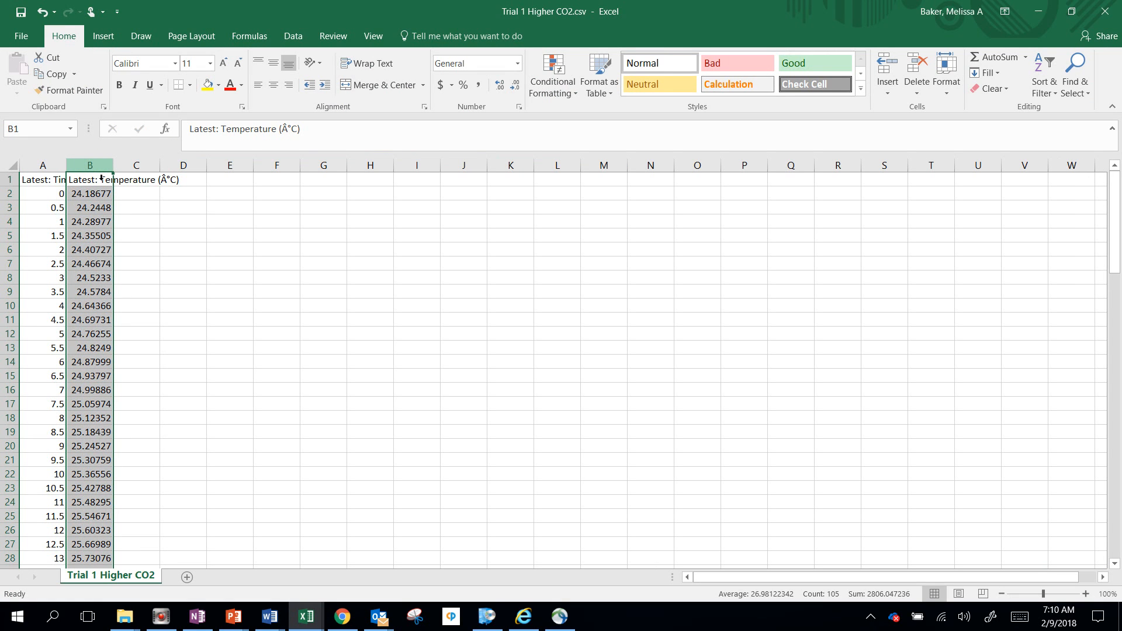
key(ctrl+c)
- Return to the Trial 1 Low CO2 workbook and paste the higher CO2 temperature data into column E
click(1038, 11)
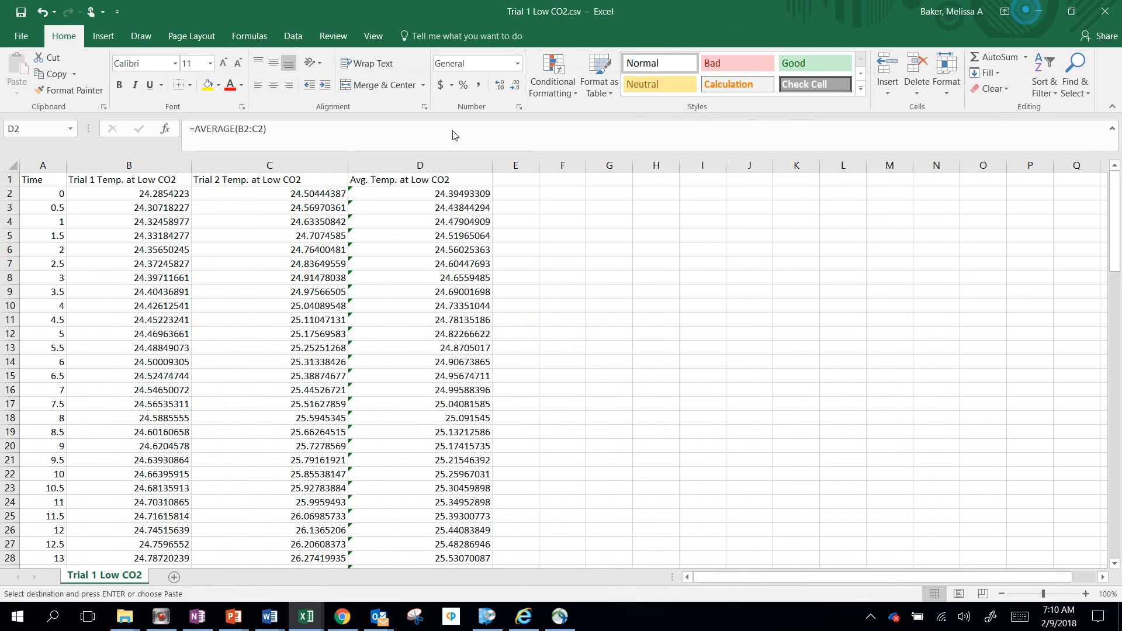
click(420, 166)
click(516, 165)
key(ctrl+v)
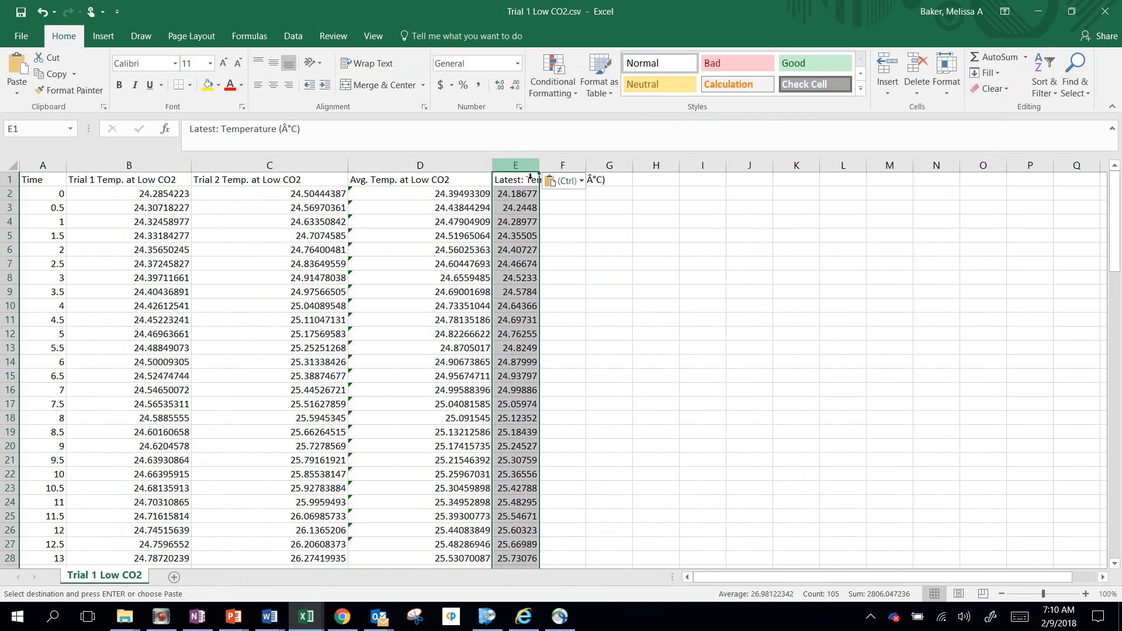
- Open Trial 2 Higher CO2.csv from the Desktop folder in File Explorer and copy its temperature column B
click(124, 617)
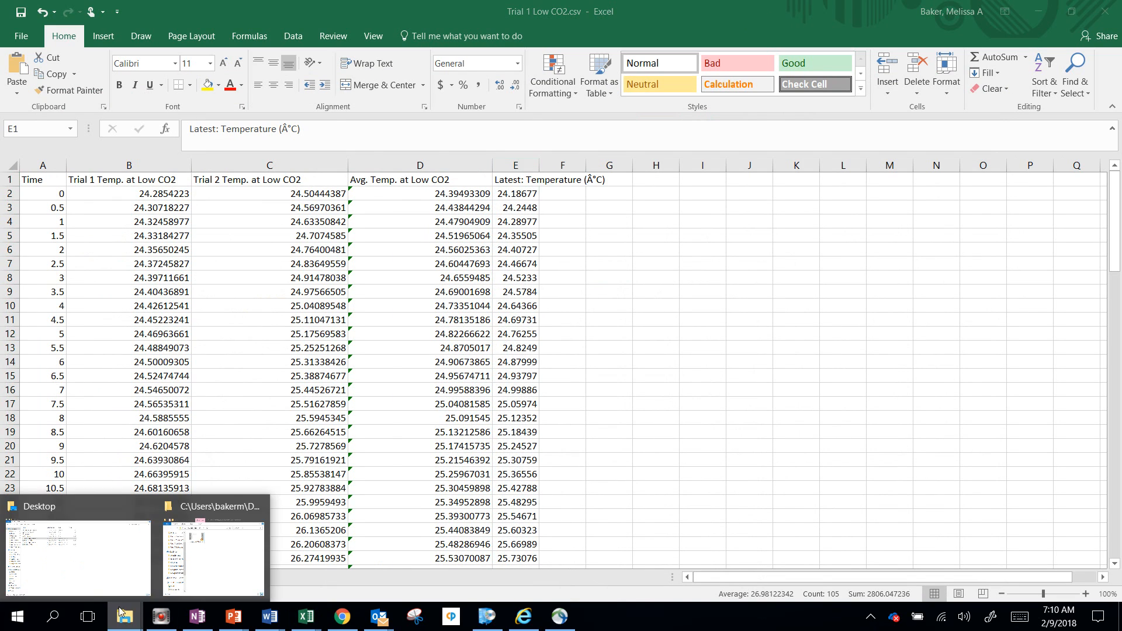
click(83, 542)
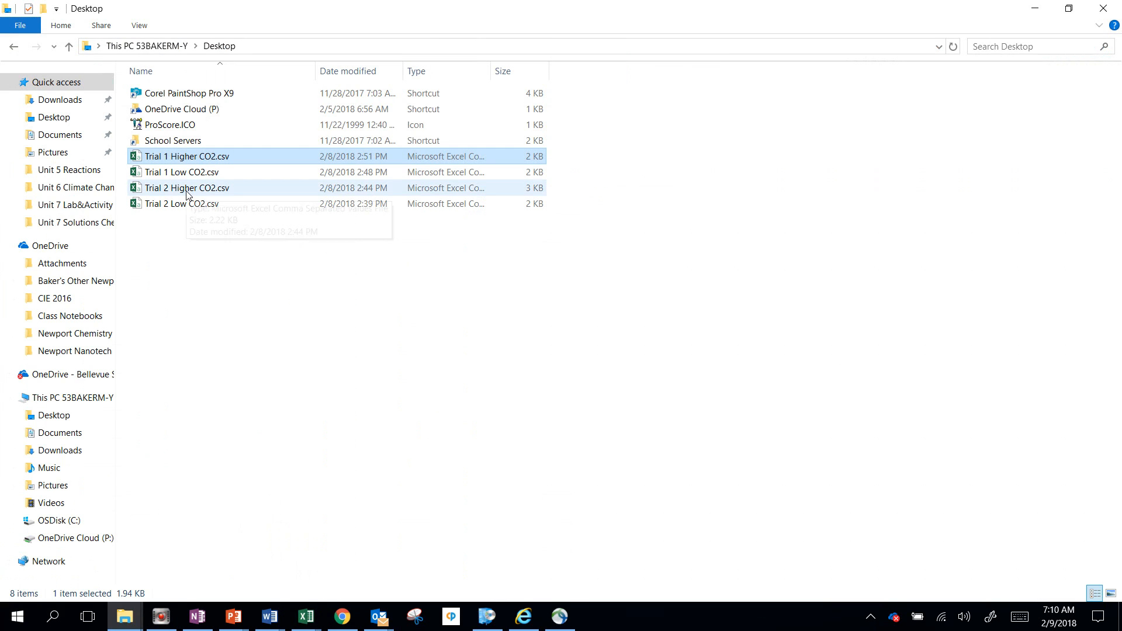
double_click(193, 202)
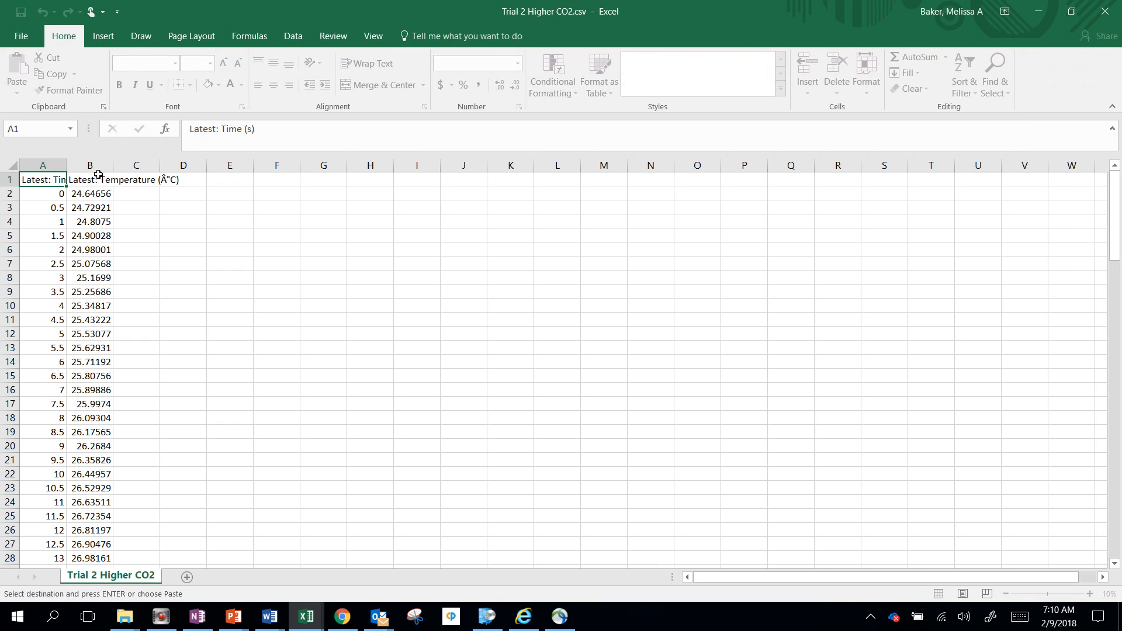
click(91, 165)
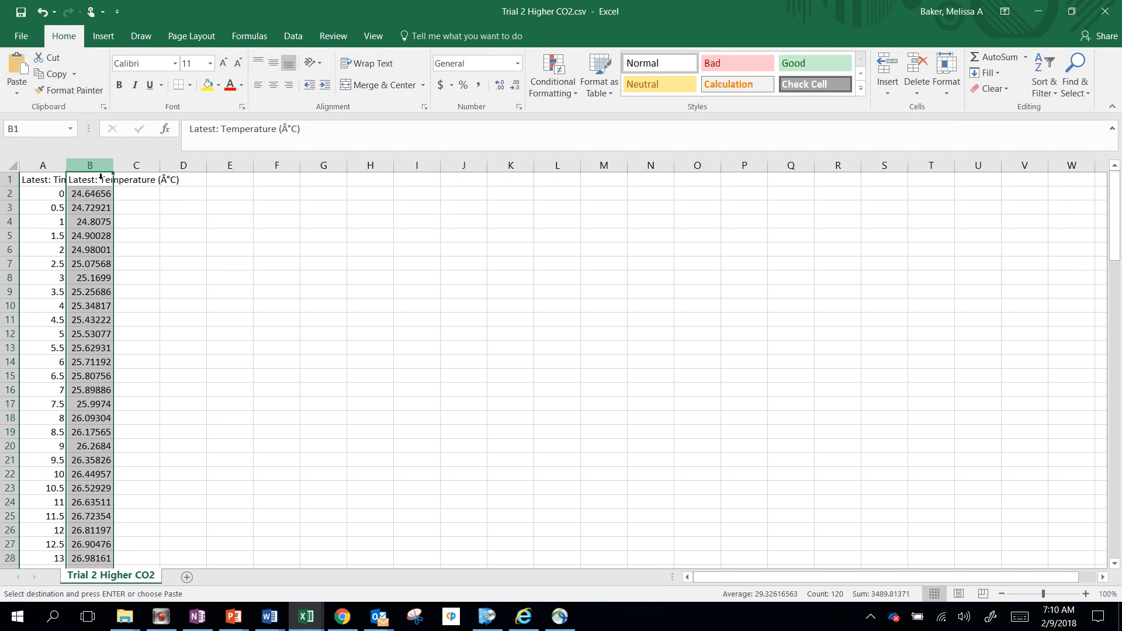
key(ctrl+c)
- Return to the Trial 1 Low CO2 workbook, paste the copied temperatures into column F, and widen columns E and F
click(1038, 11)
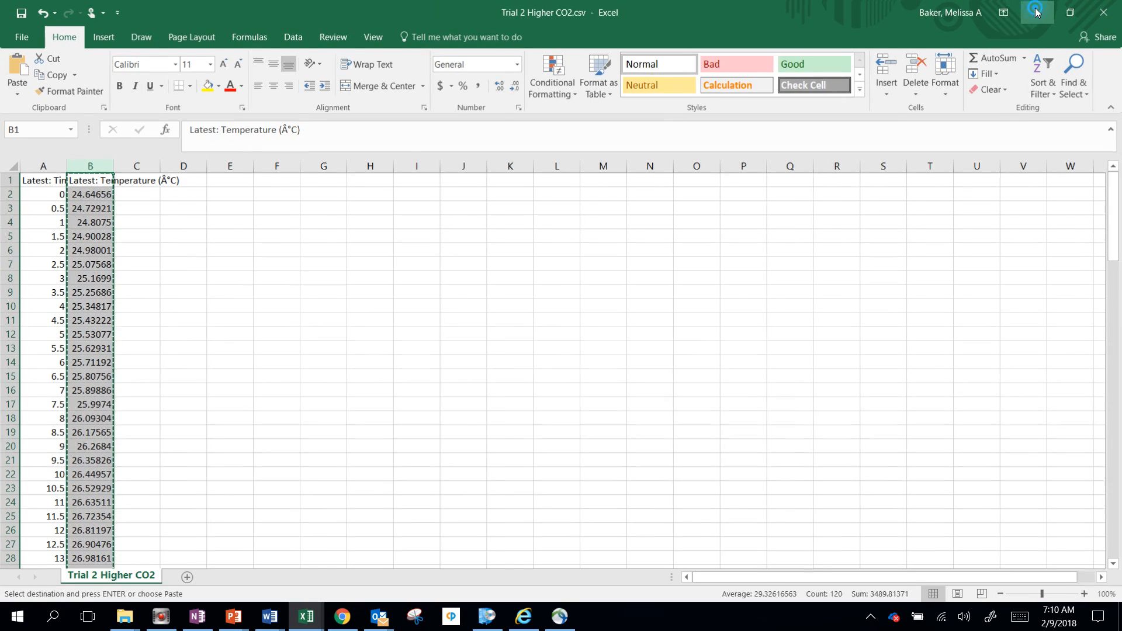
click(571, 169)
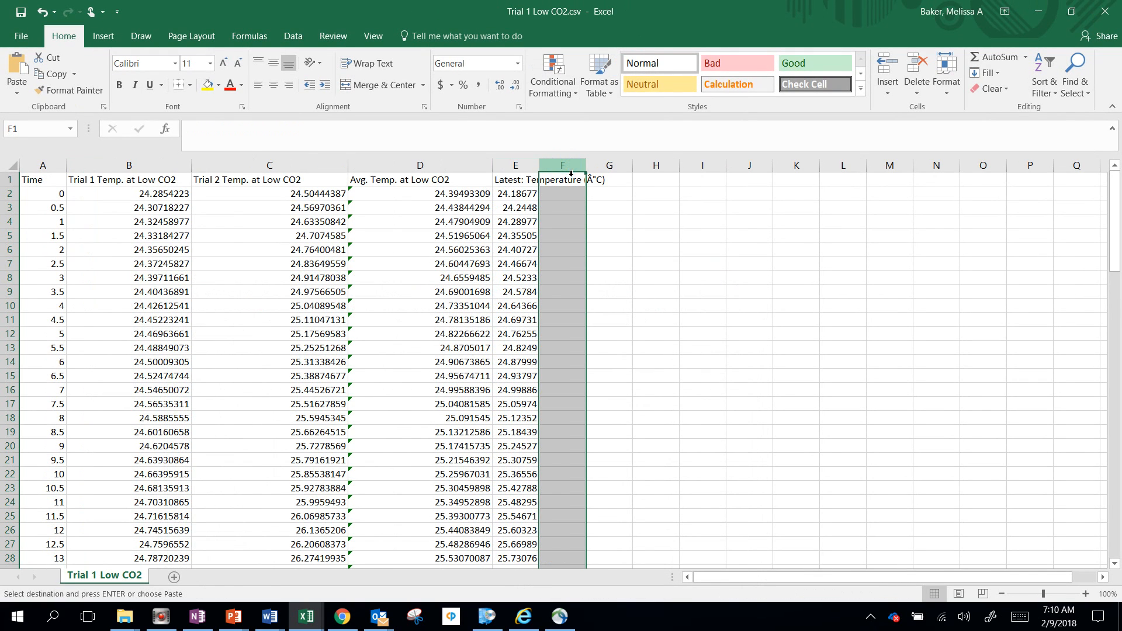
key(ctrl+v)
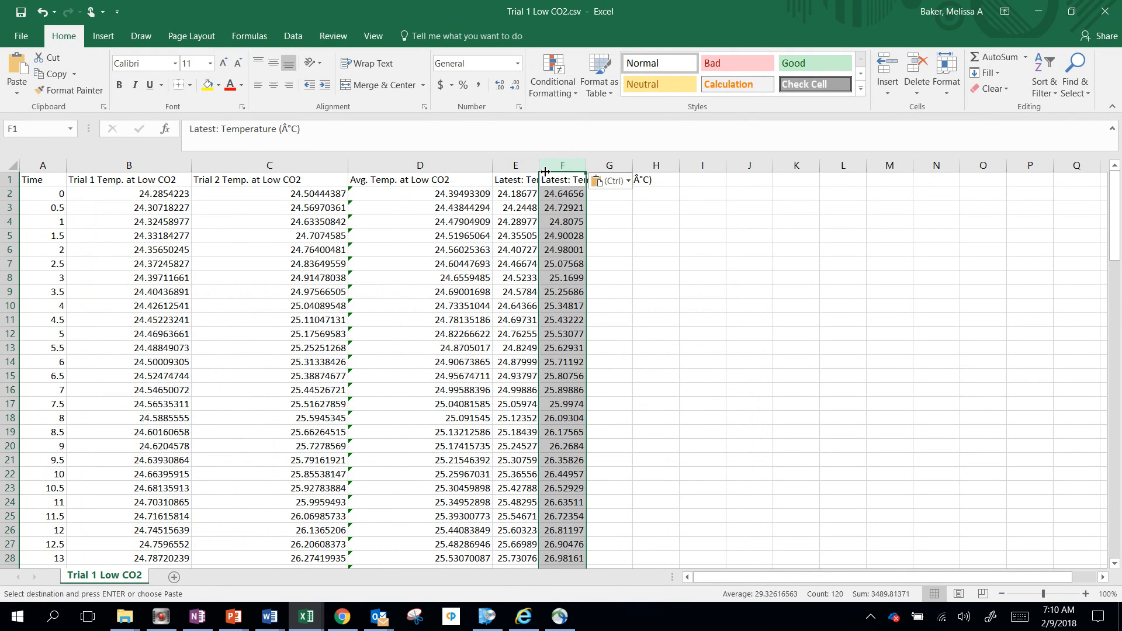
drag(545, 171, 755, 170)
- Rename the headers in E1 and F1 as "Trial 1 Temp. at Higher CO2" and "Trial 2 Temp. at Higher CO2"
click(593, 185)
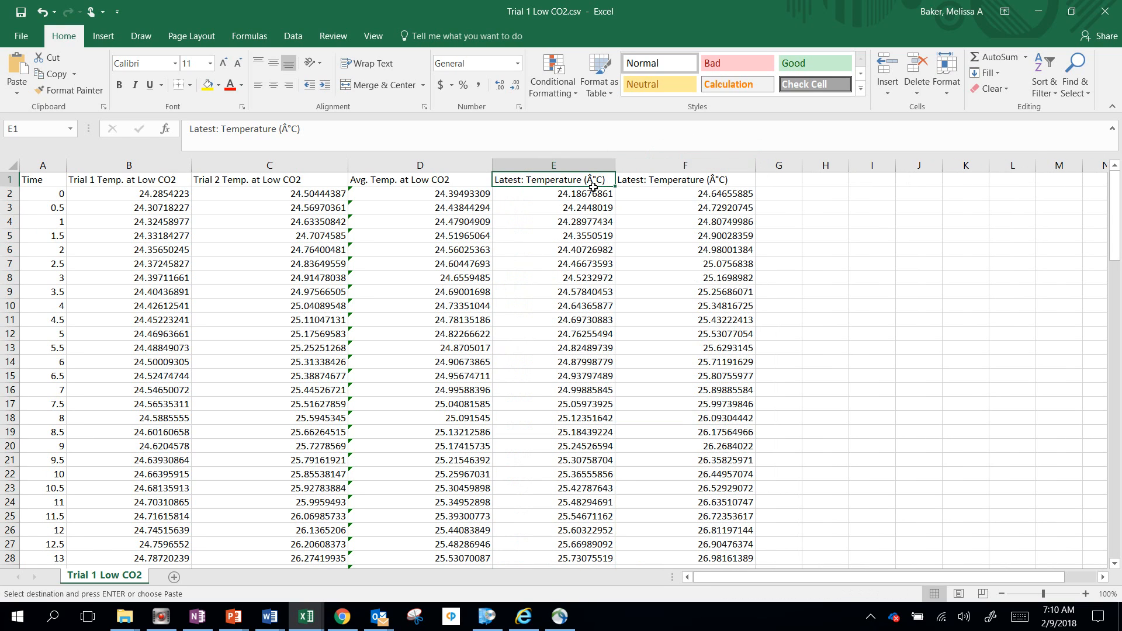
text(Trial 1 )
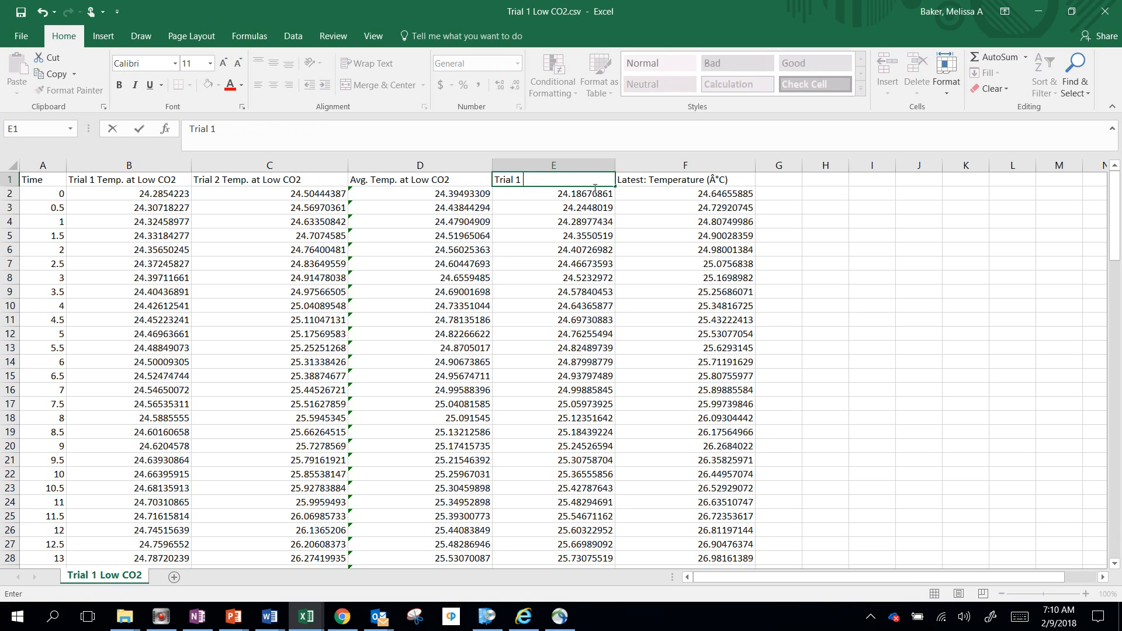
text(Temp. at High)
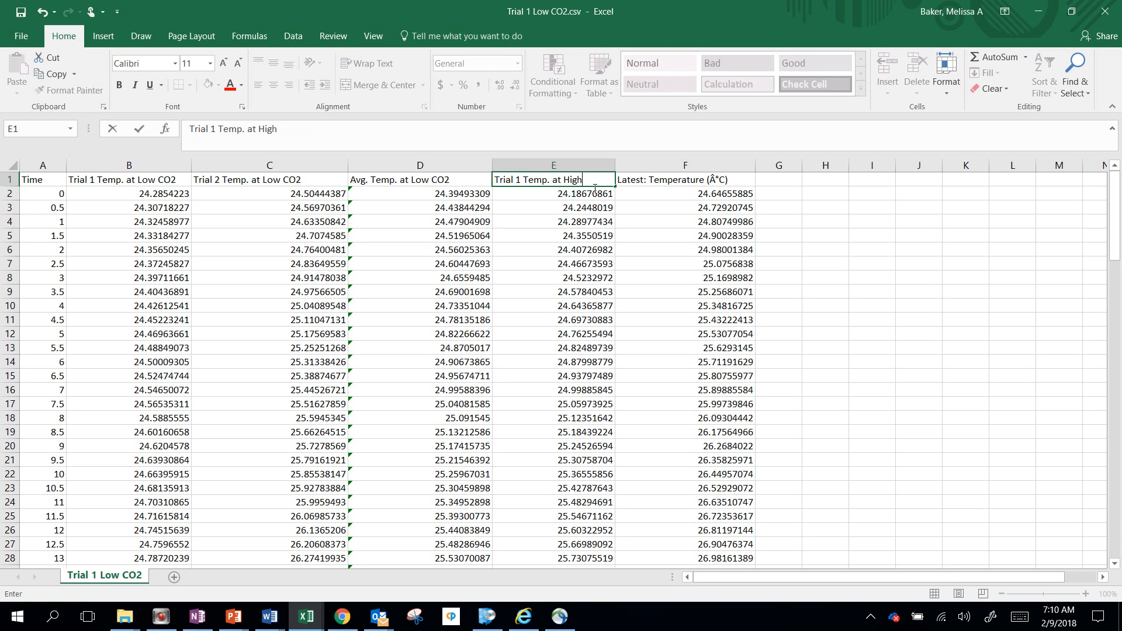
text(er CO2)
key(Tab)
text(T)
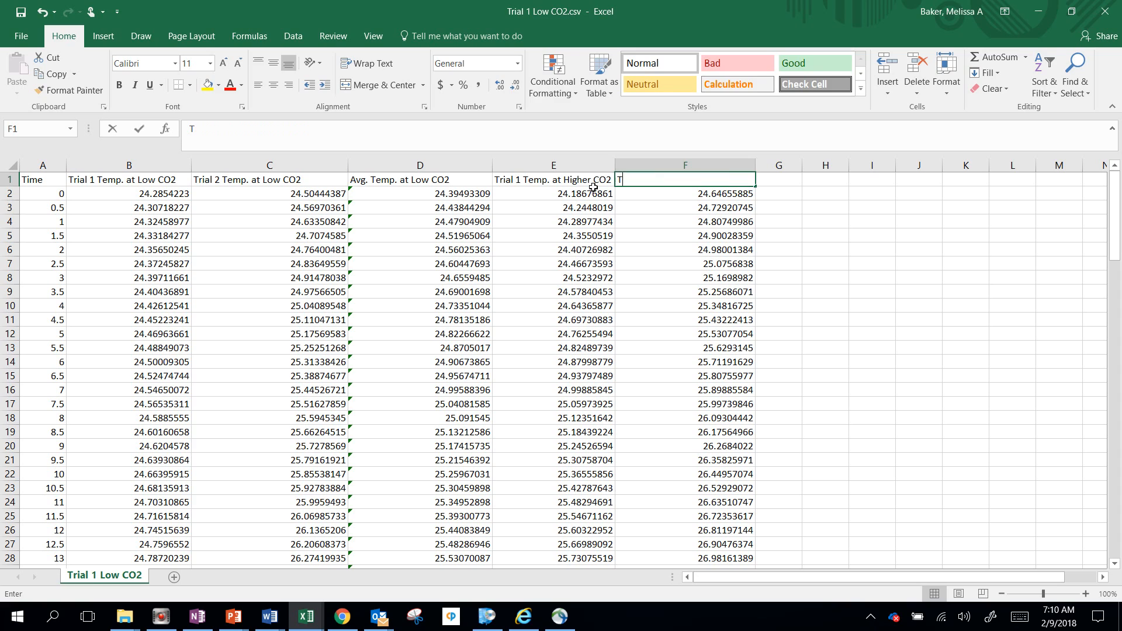
text(rial 2 Temp )
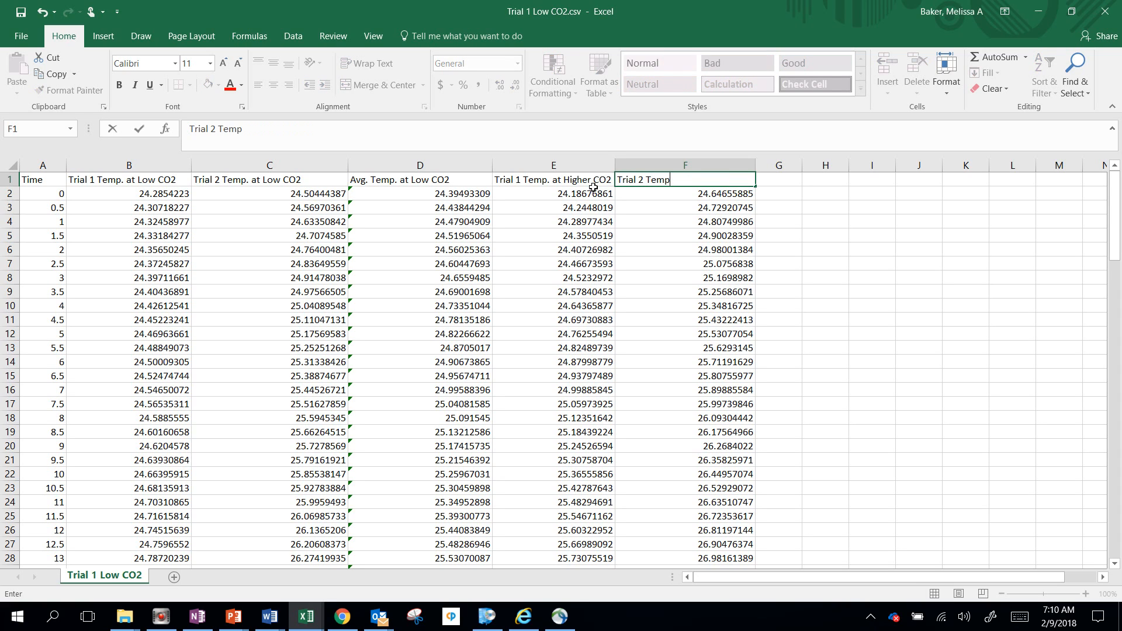
text( at Higher CO2)
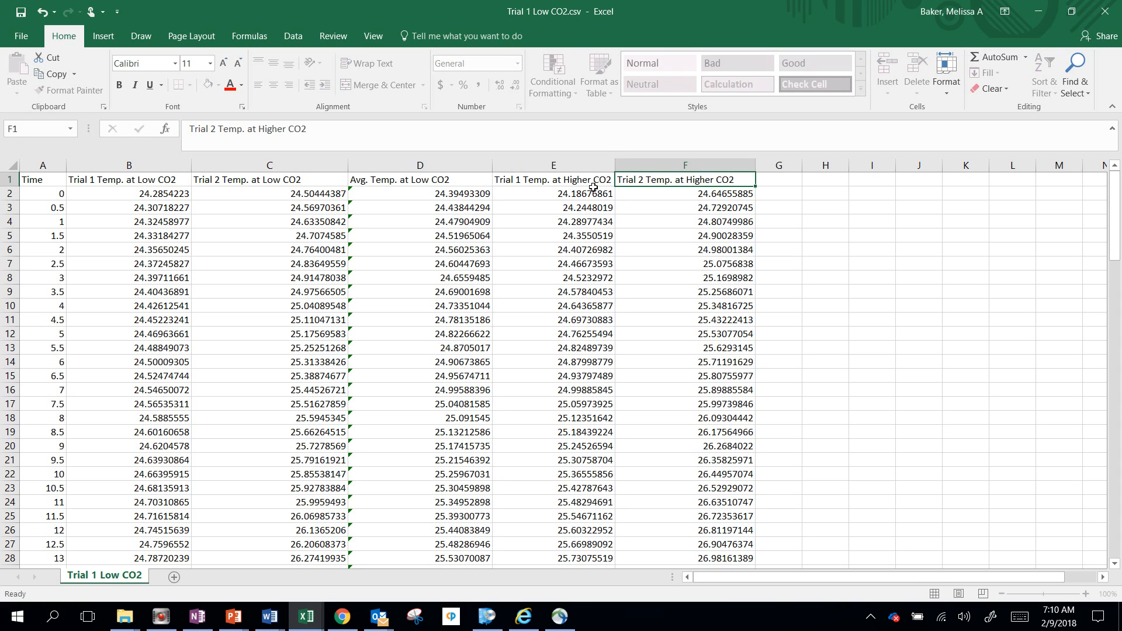
- Enter the header "Avg. Temp. at Higher CO2" in cell G1 and widen column G to fit it
key(Tab)
text(Ave)
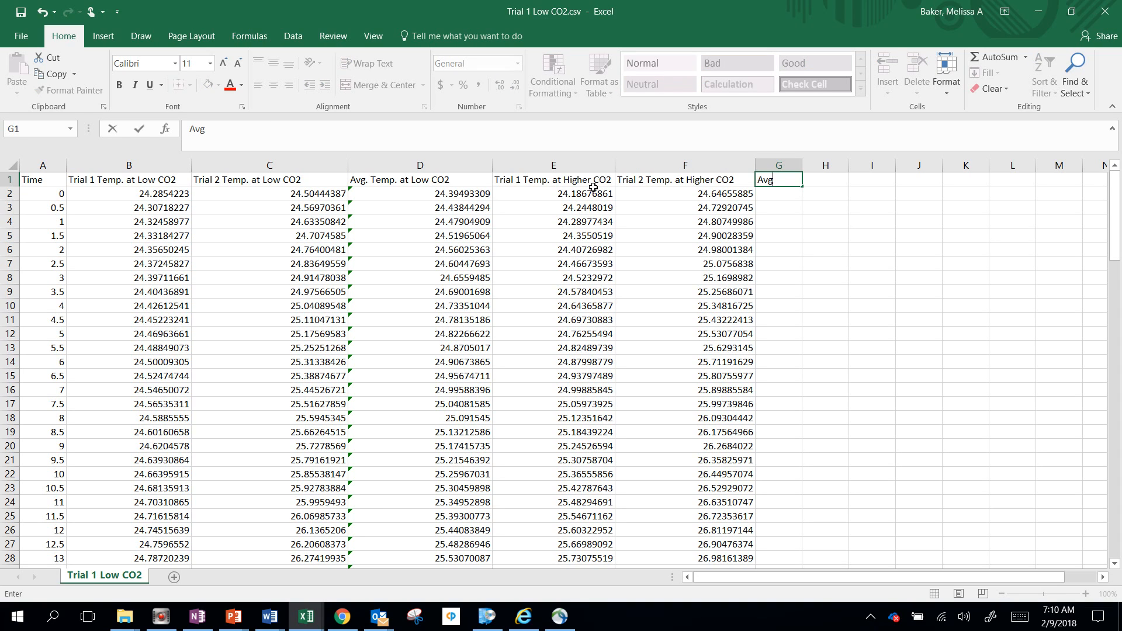
text(. Temp. at Higher CO@)
click(593, 187)
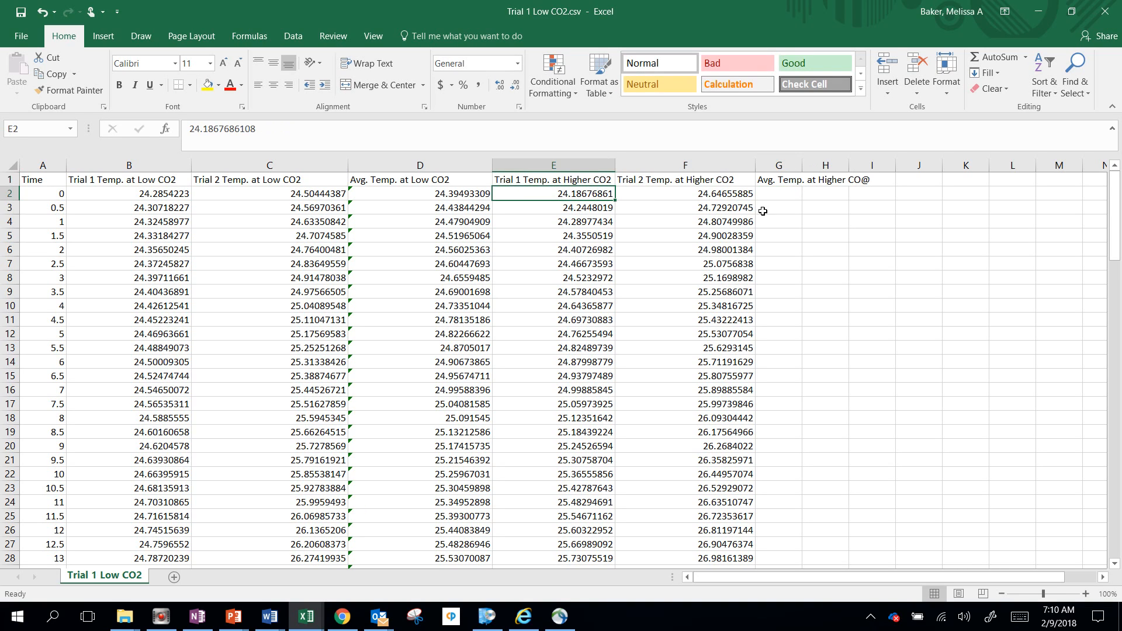
click(783, 183)
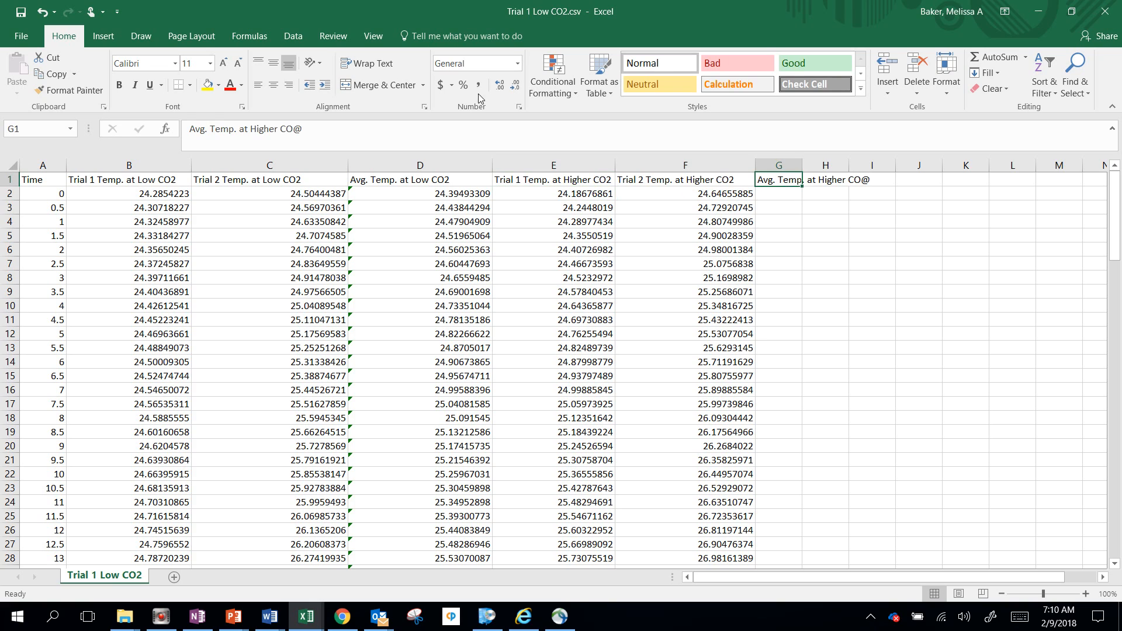
click(299, 128)
key(BackSpace)
text(2)
key(Return)
click(786, 166)
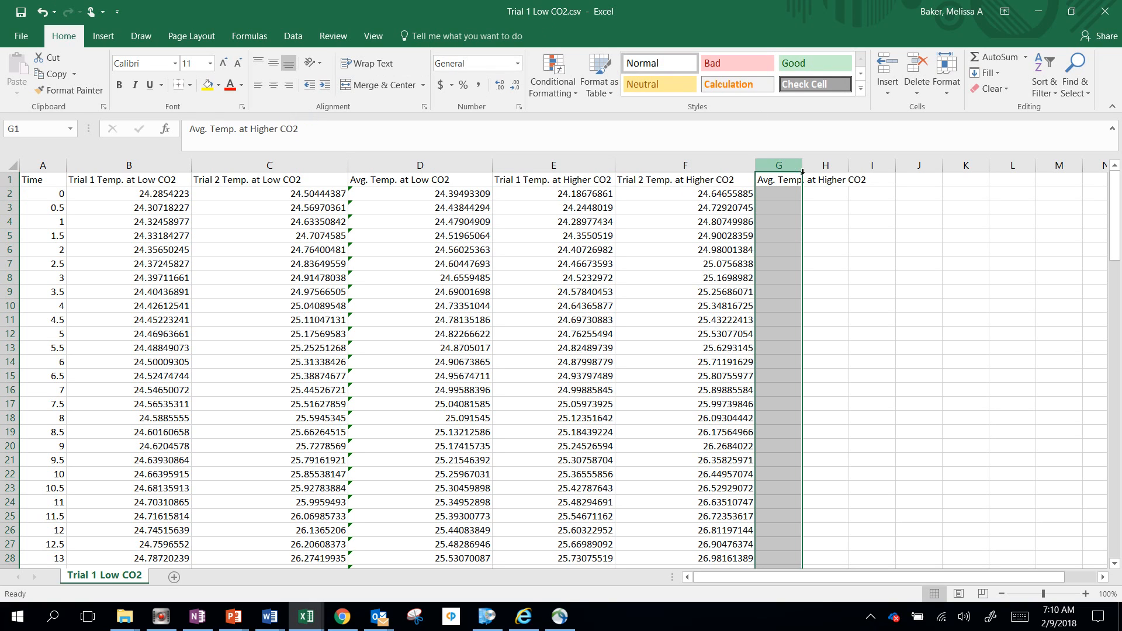
drag(802, 165, 889, 166)
- Enter =AVERAGE(E2:F2) in cell G2 and fill the formula down column G to row 103
click(801, 196)
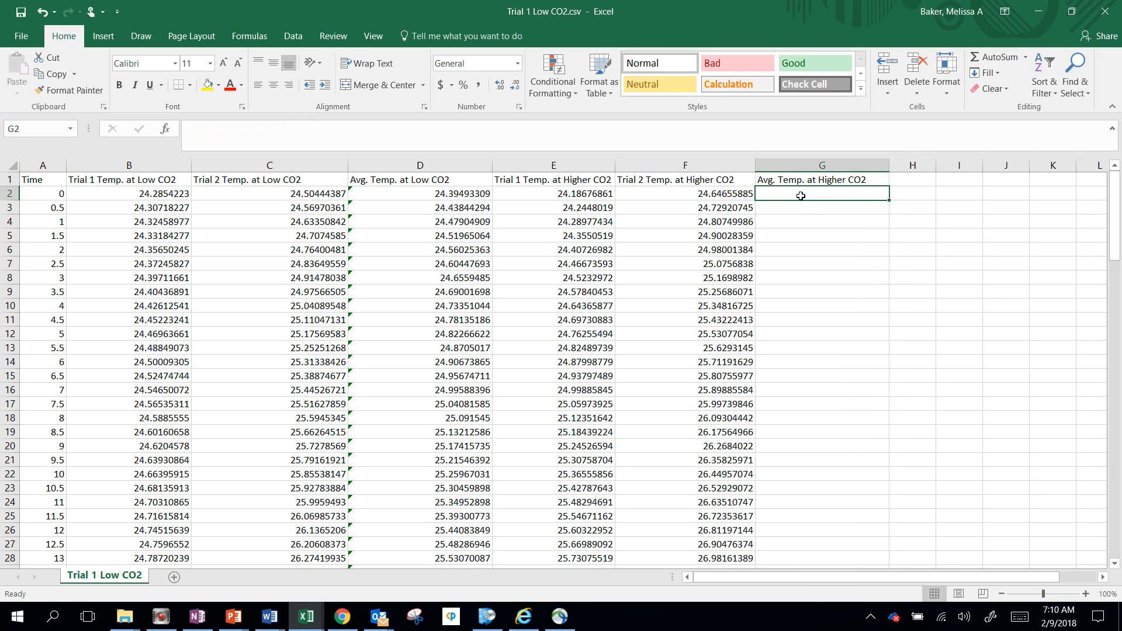
text(=AVERAGE()
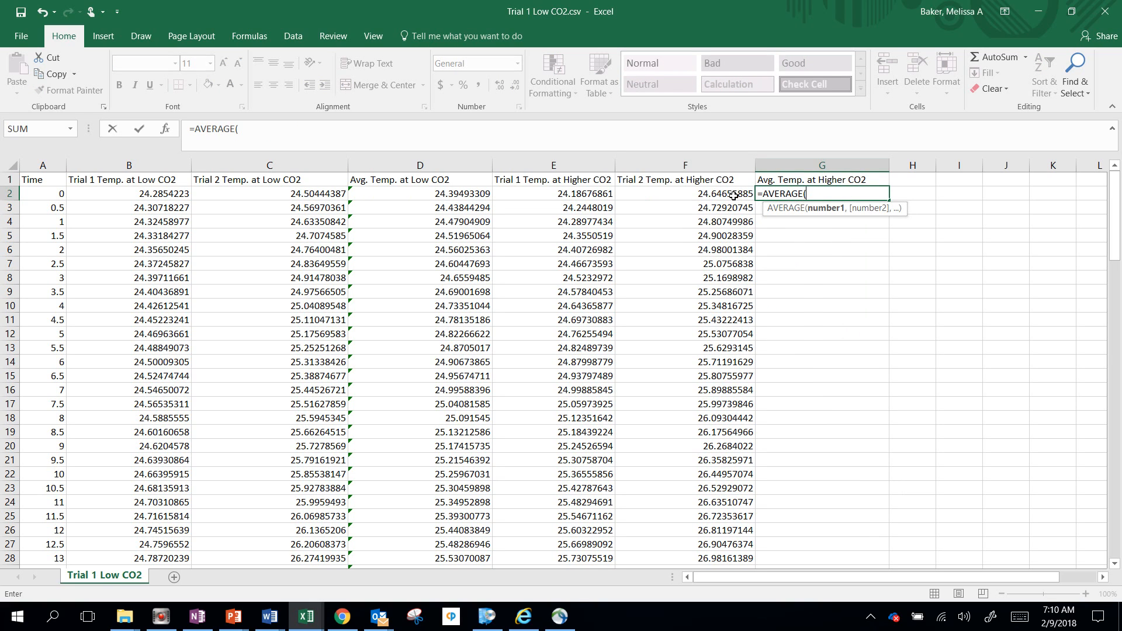
drag(734, 196, 590, 196)
text())
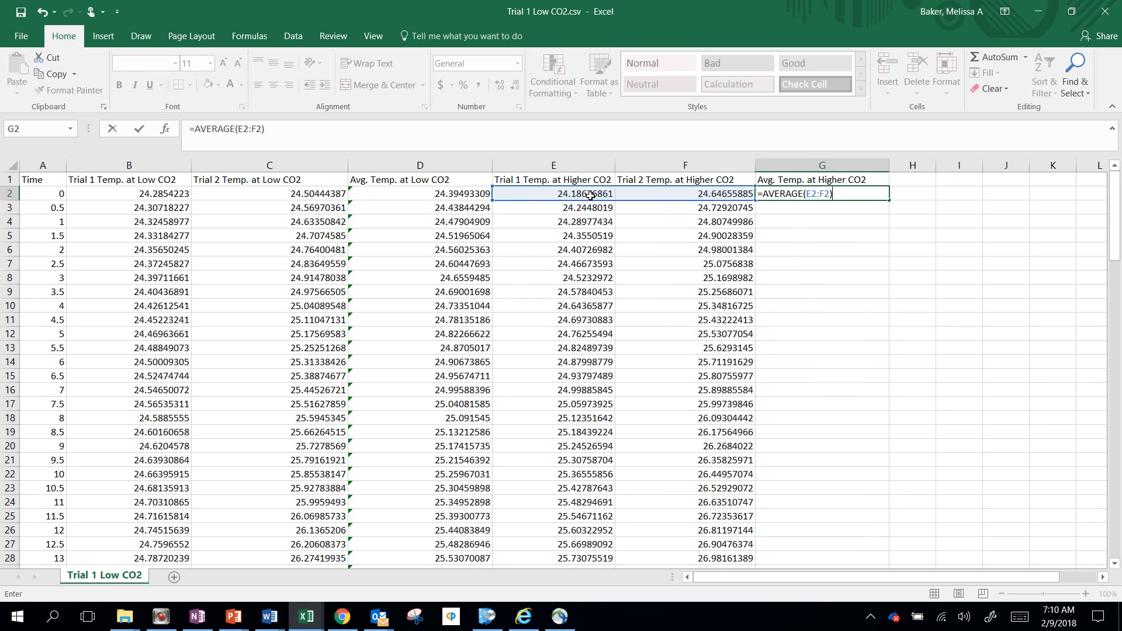
key(Return)
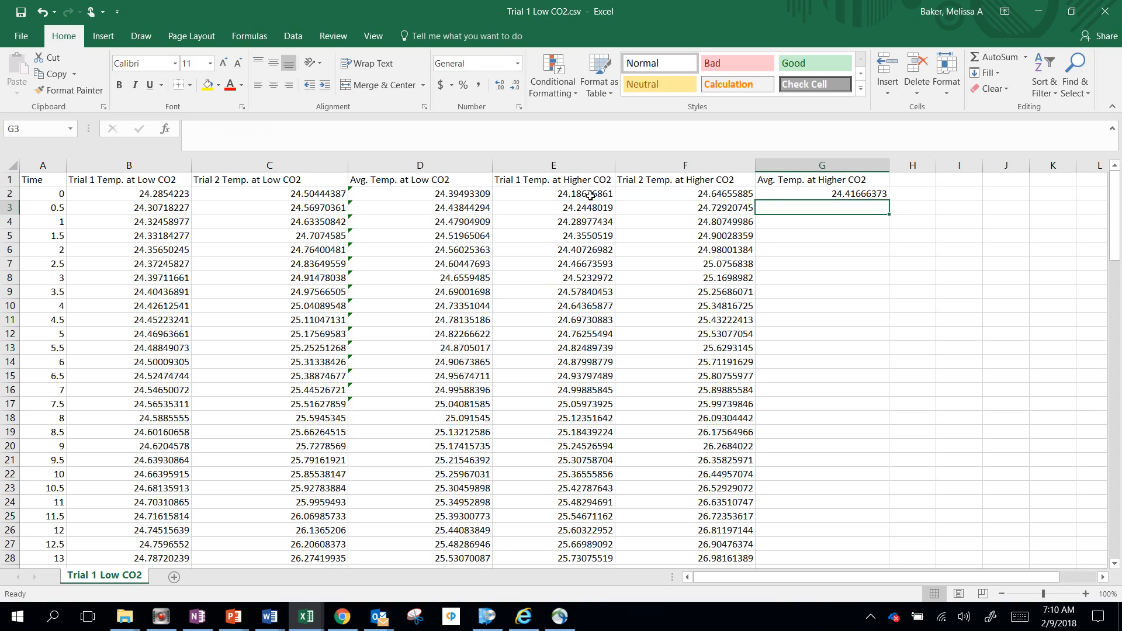
click(878, 199)
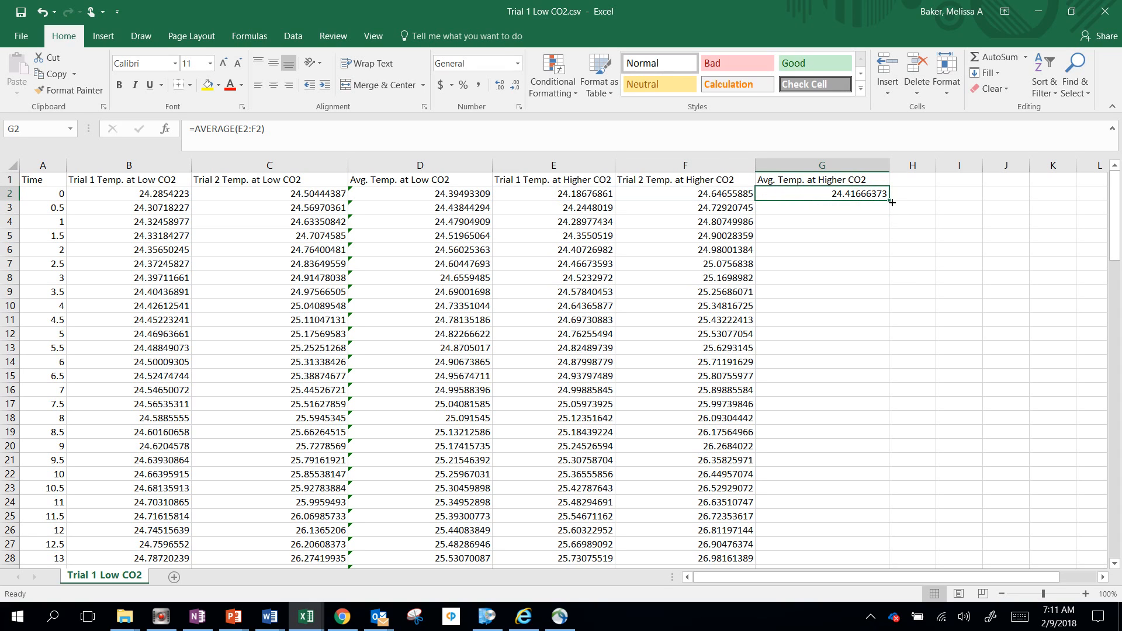
drag(895, 203, 876, 427)
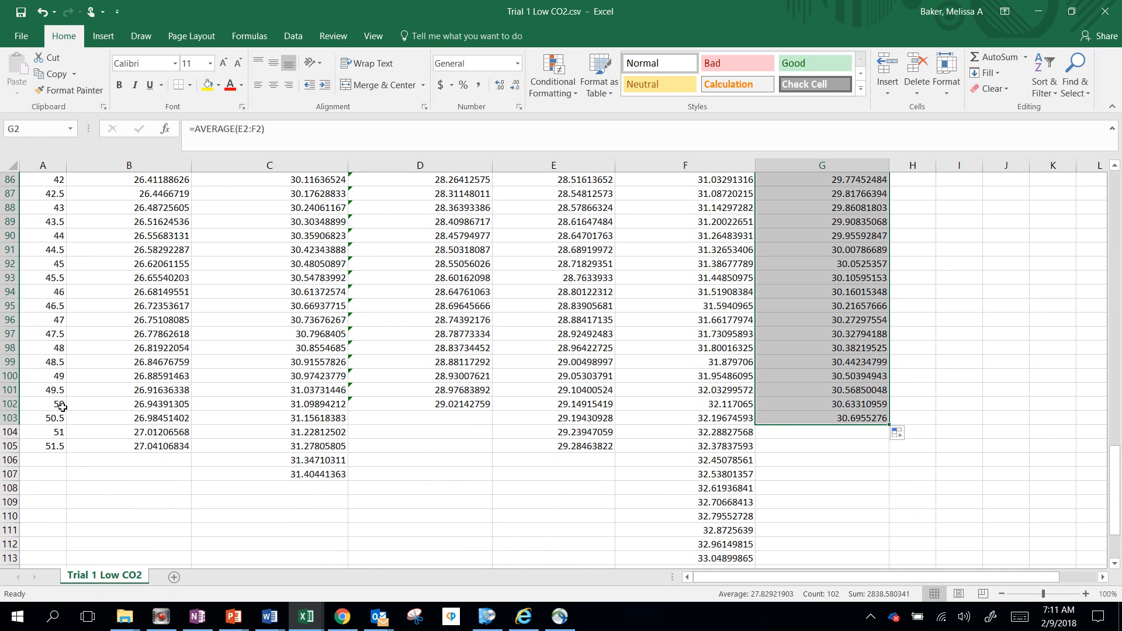
- Select the data range A1:G102 and insert a markers-only scatter chart from it
drag(62, 407, 813, 82)
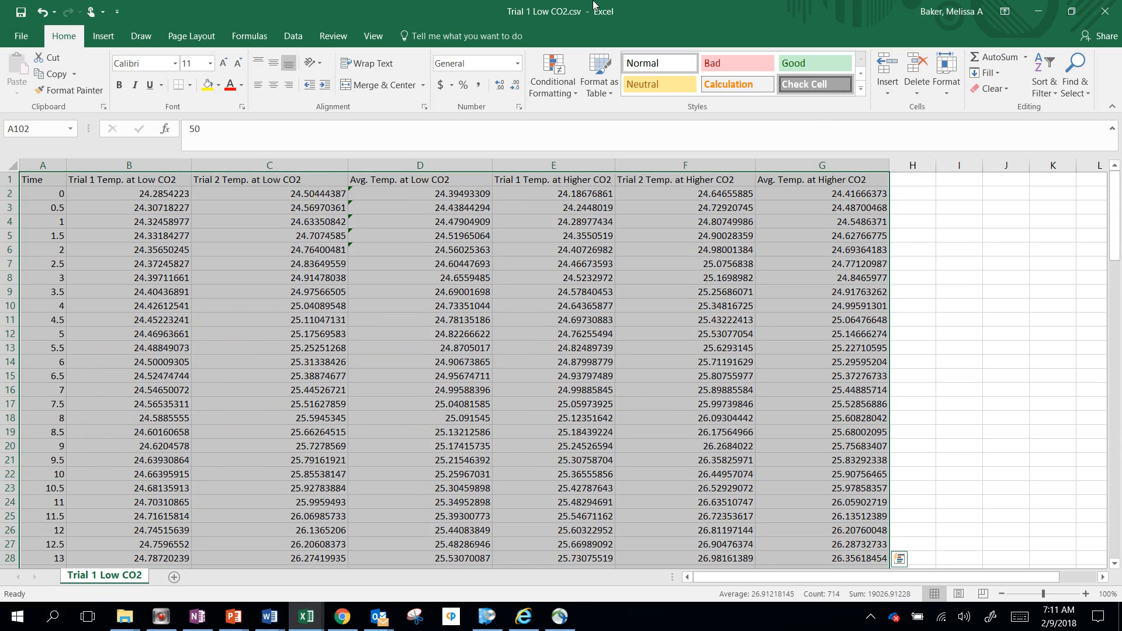
click(111, 38)
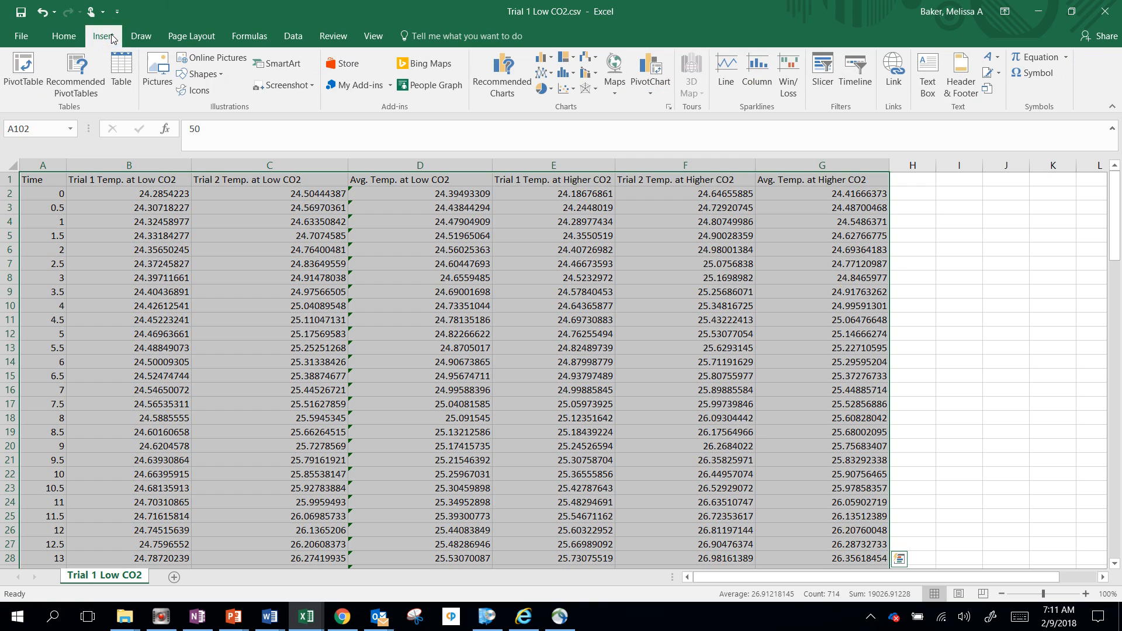
click(565, 90)
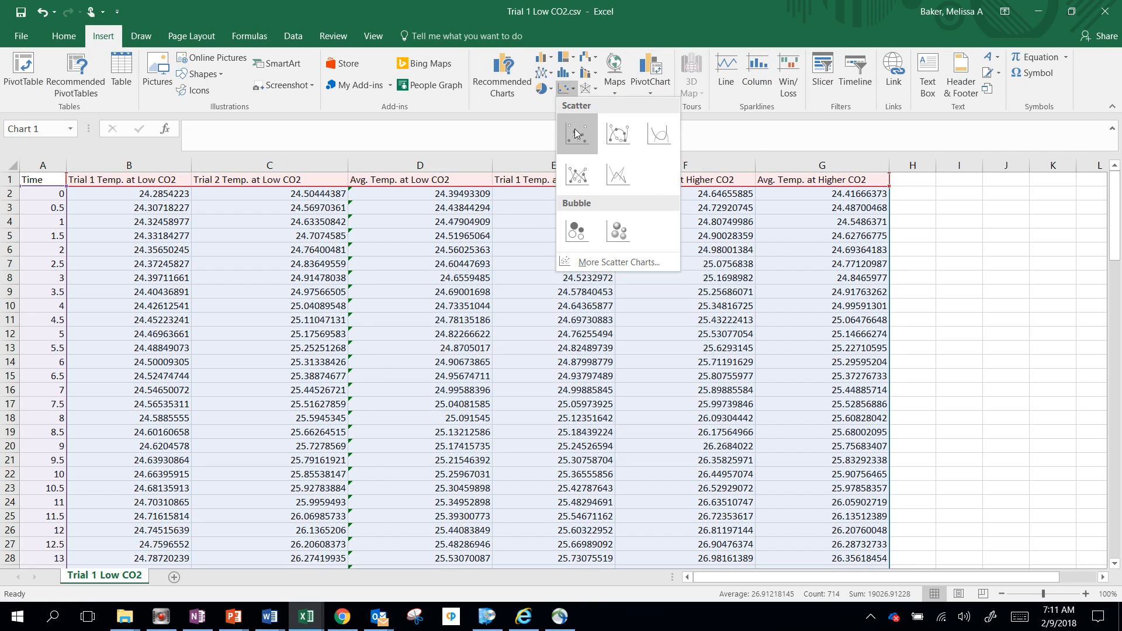
click(577, 134)
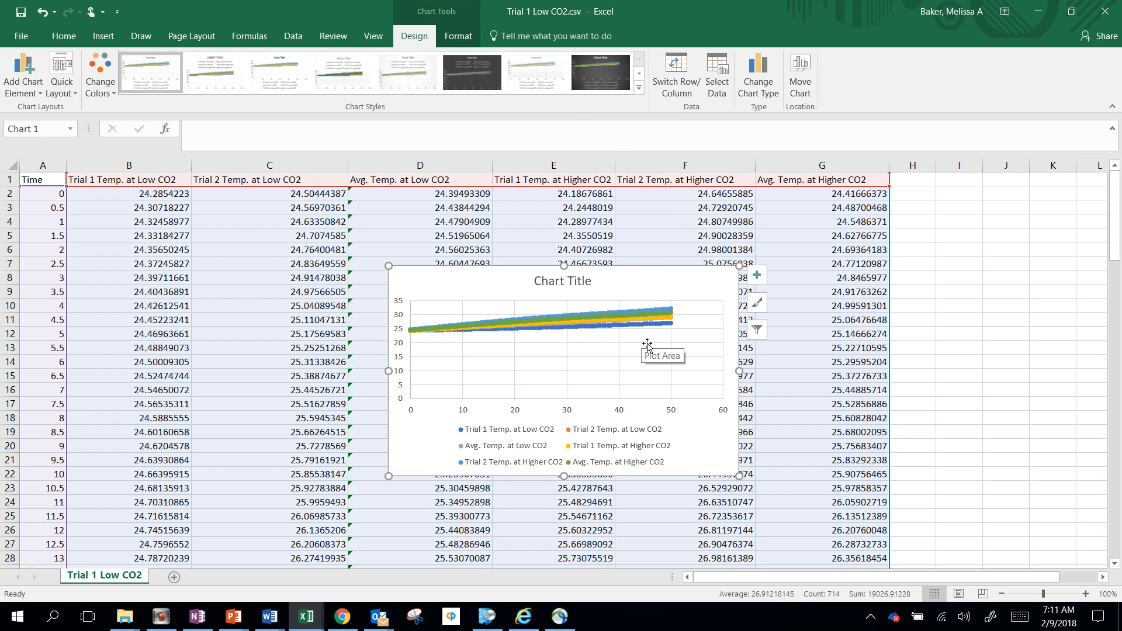
- Exclude the Trial 1 and Trial 2 series for both low and higher CO2 from the chart's data source, keeping only the two averages
right_click(647, 294)
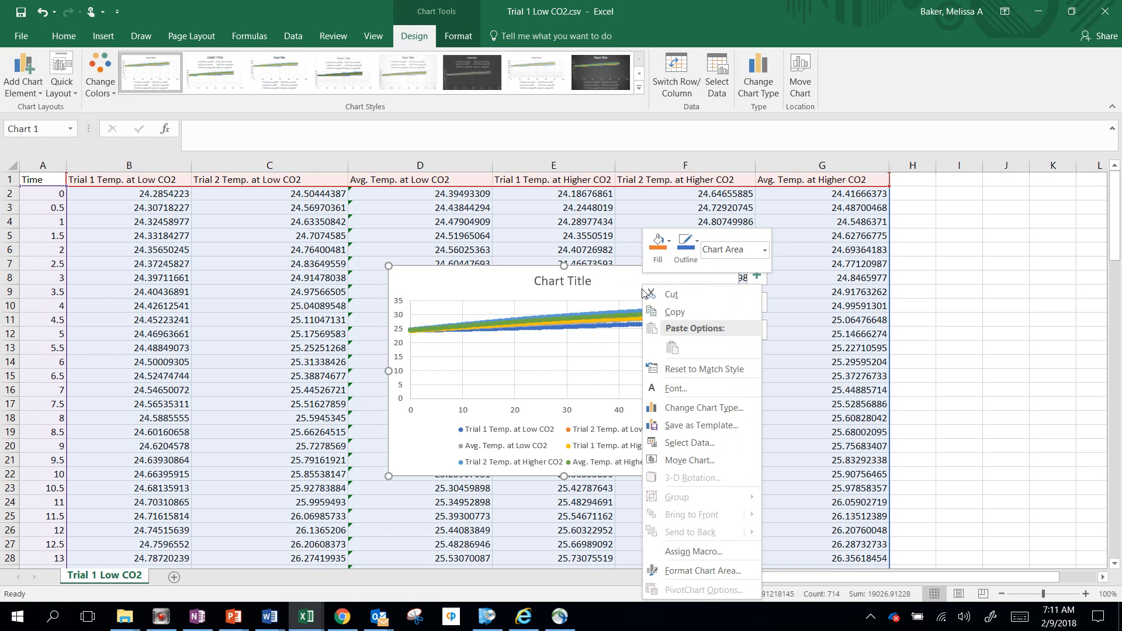
click(699, 445)
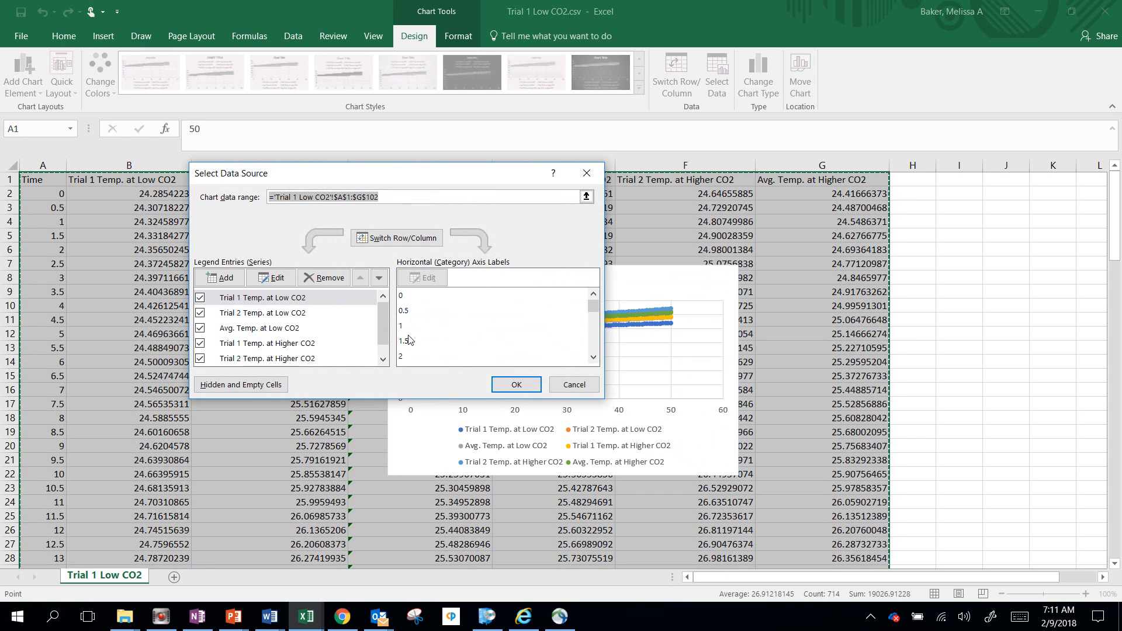
click(200, 298)
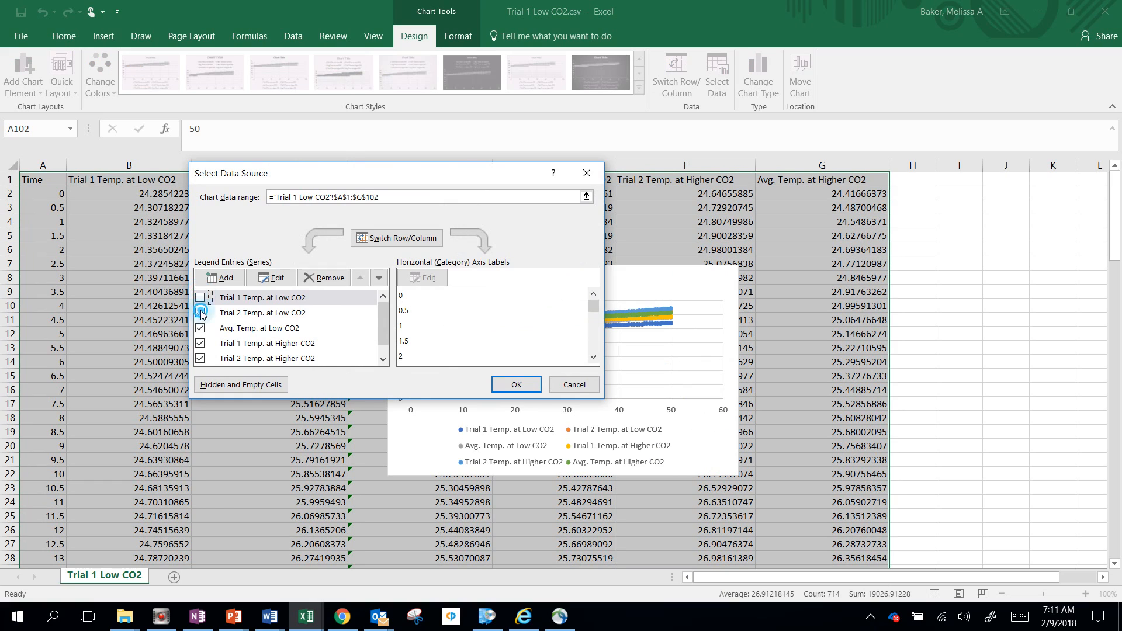
click(201, 314)
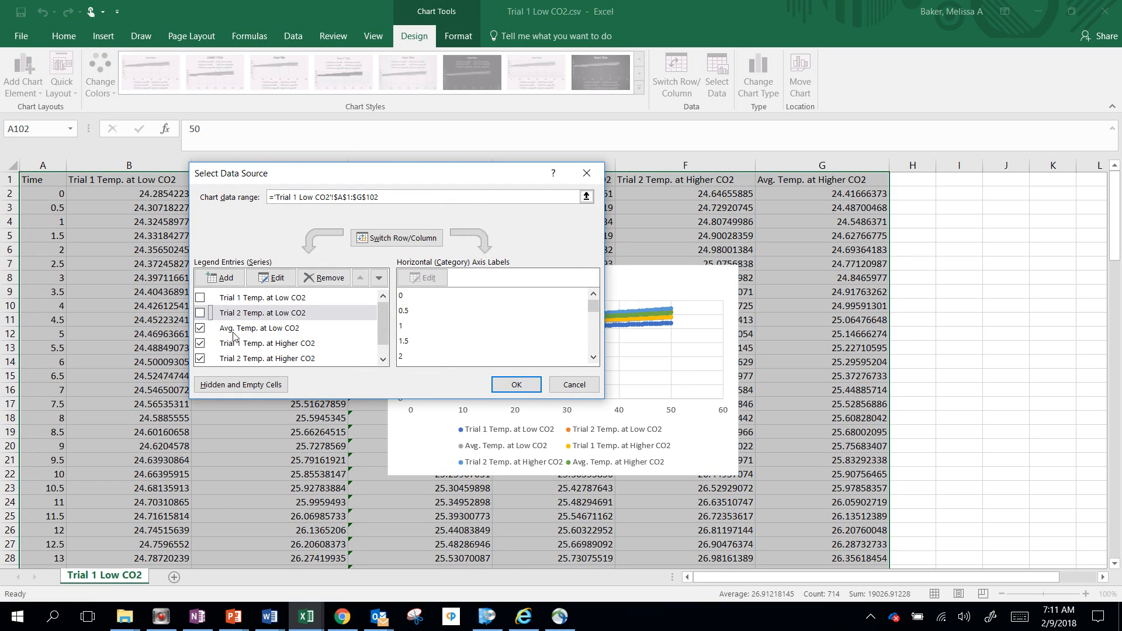
click(201, 344)
click(200, 359)
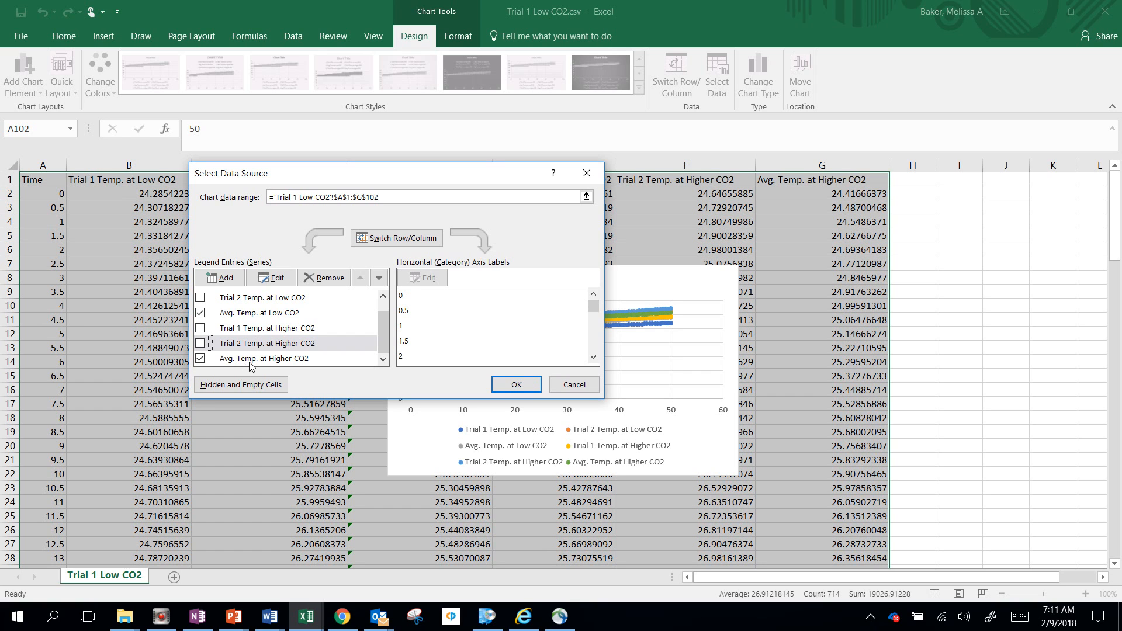
click(529, 386)
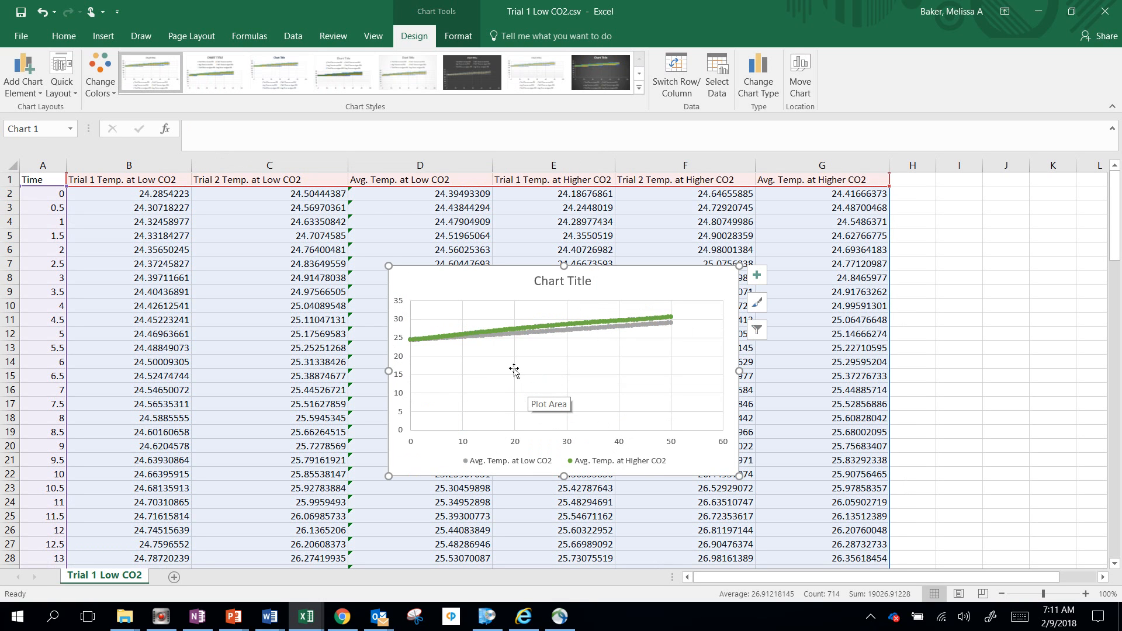
- Apply the quick layout that gives the chart a title, axis titles and a legend to the right of the plot
click(66, 89)
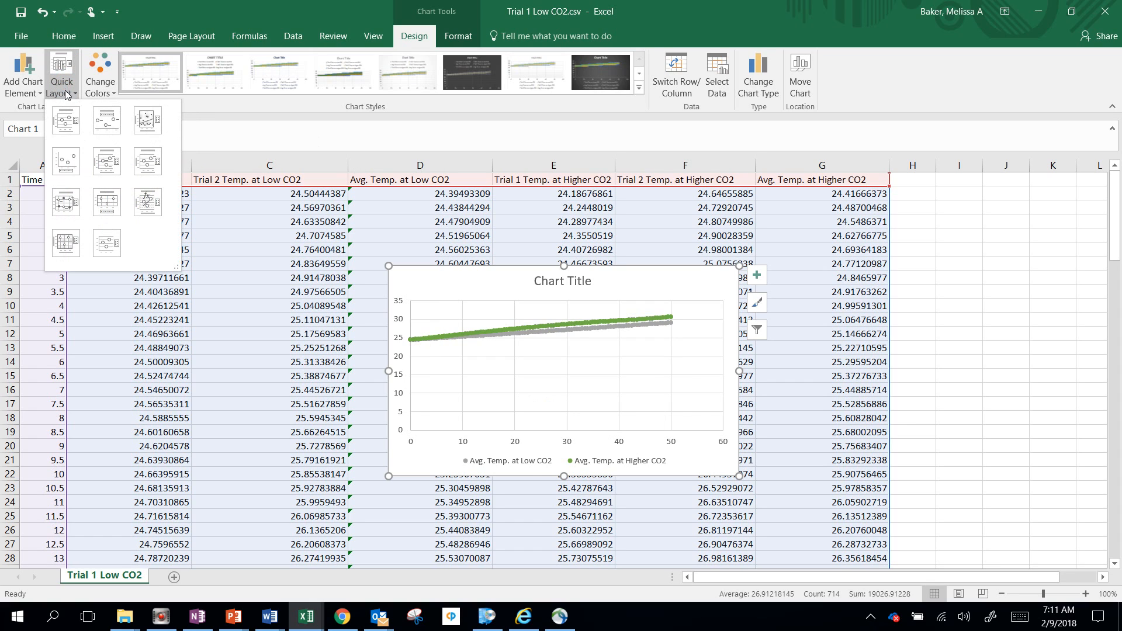
click(67, 123)
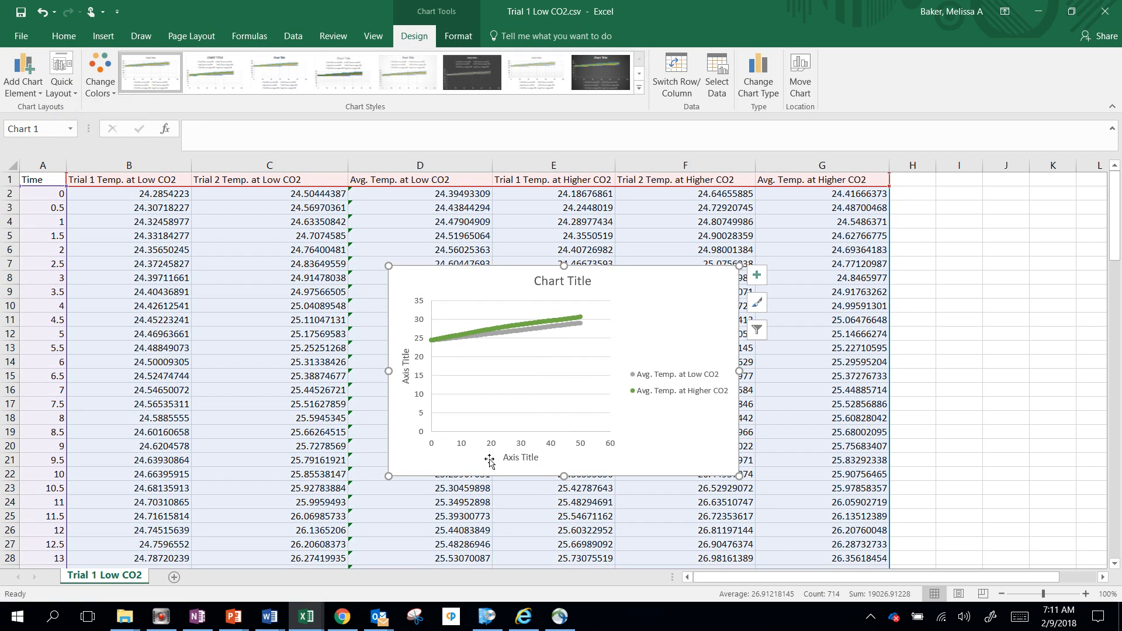
- Enlarge the chart to span about columns B to G down to row 27, and set the vertical axis minimum to 20
drag(390, 268, 166, 153)
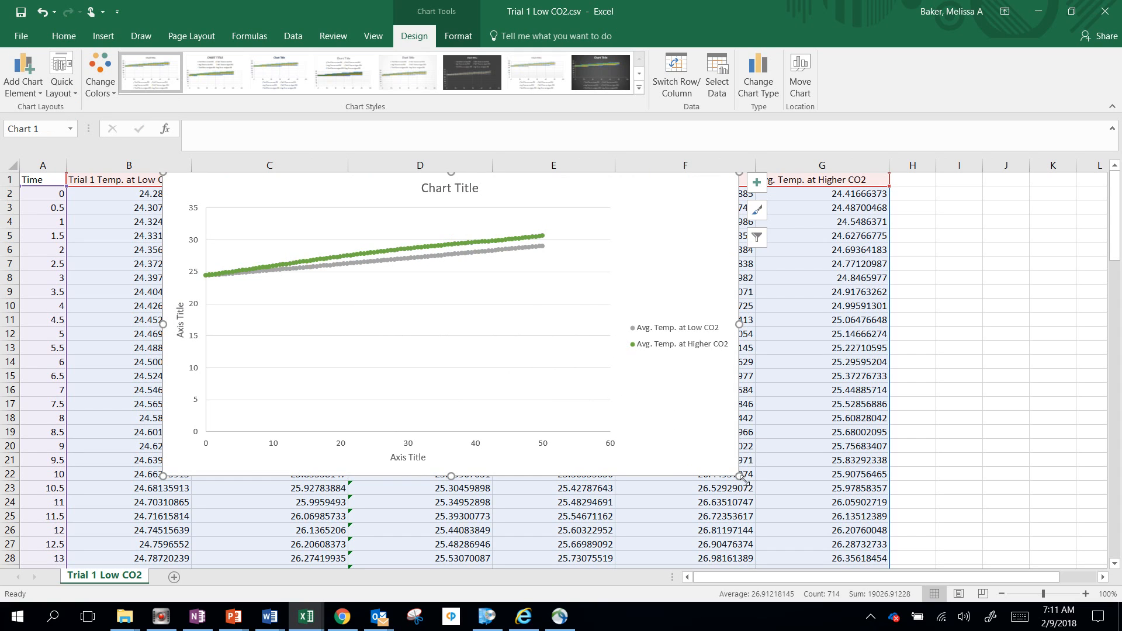
drag(741, 477, 831, 545)
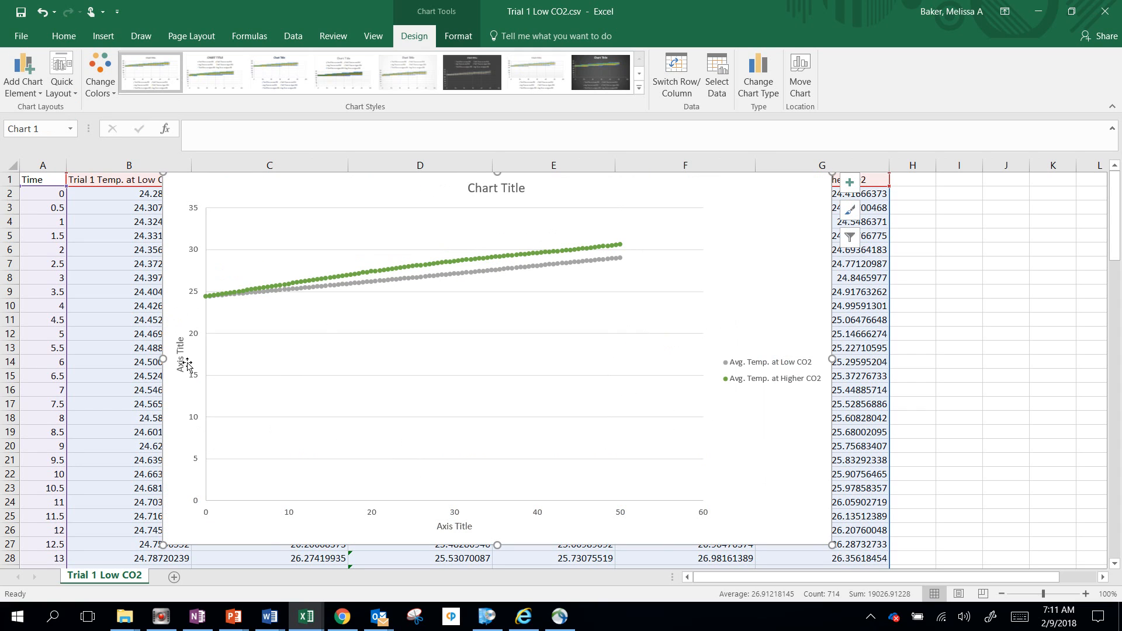
click(197, 295)
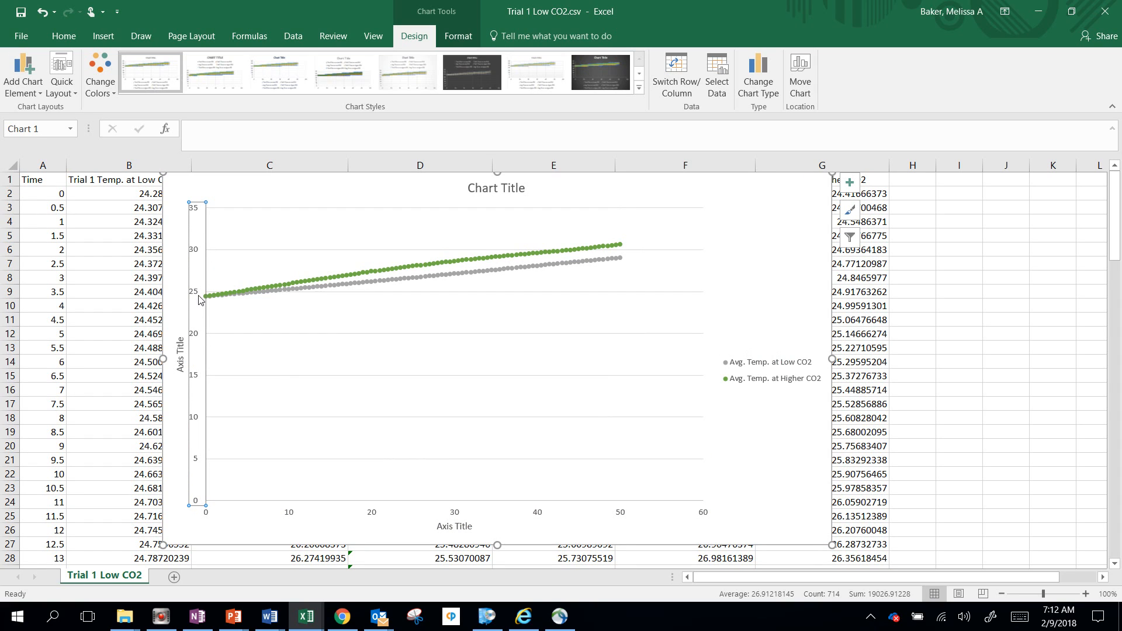
right_click(199, 298)
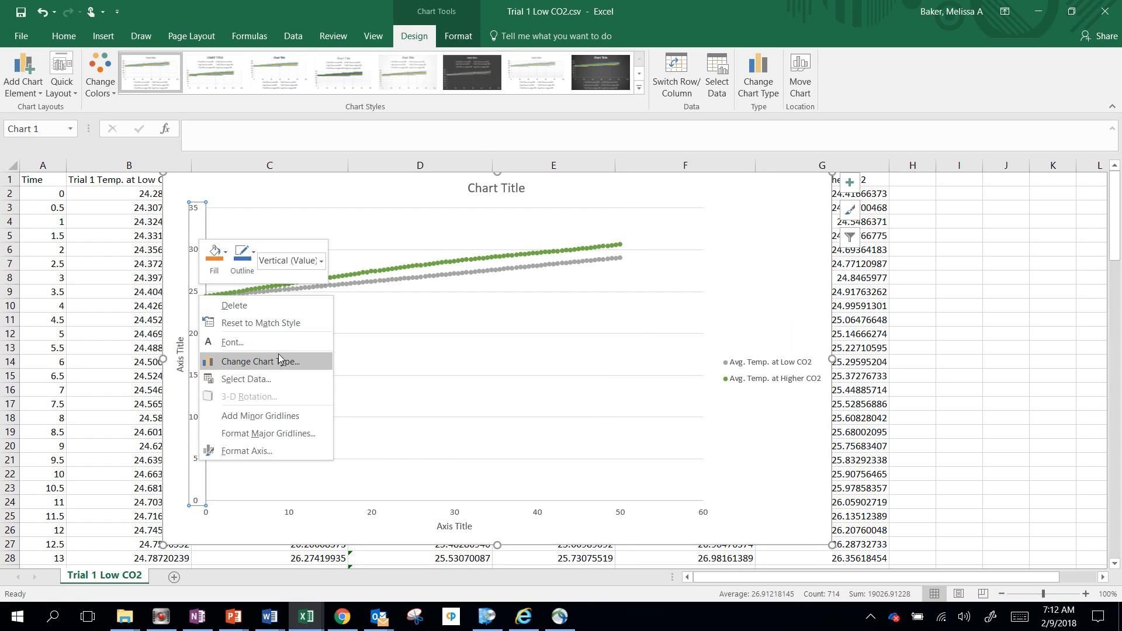
click(261, 452)
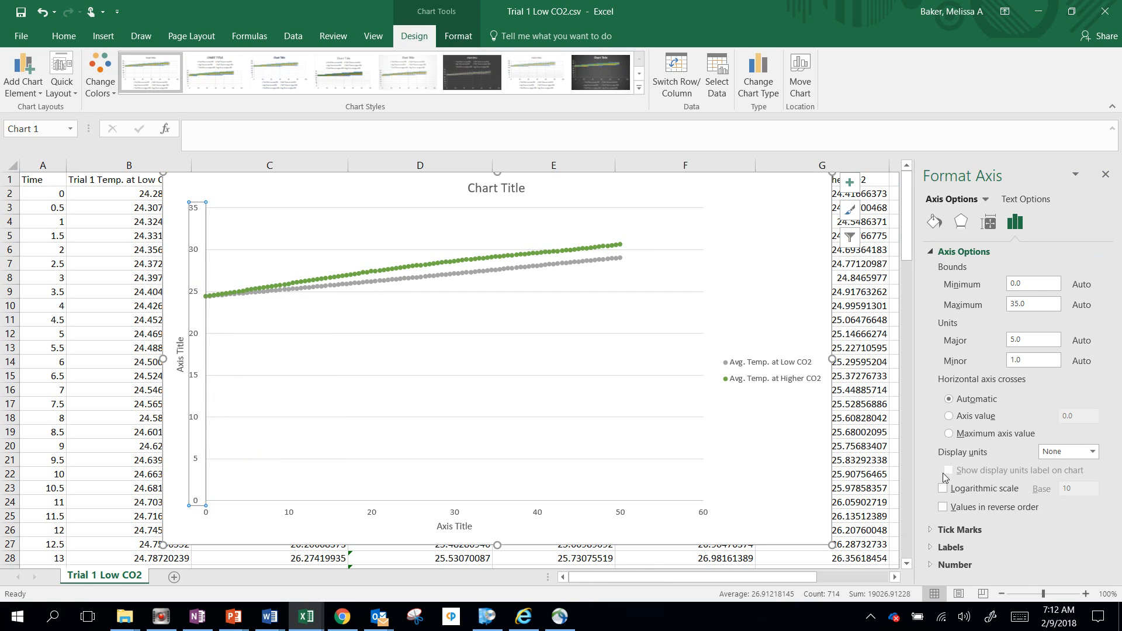
double_click(1042, 289)
text(20)
key(Return)
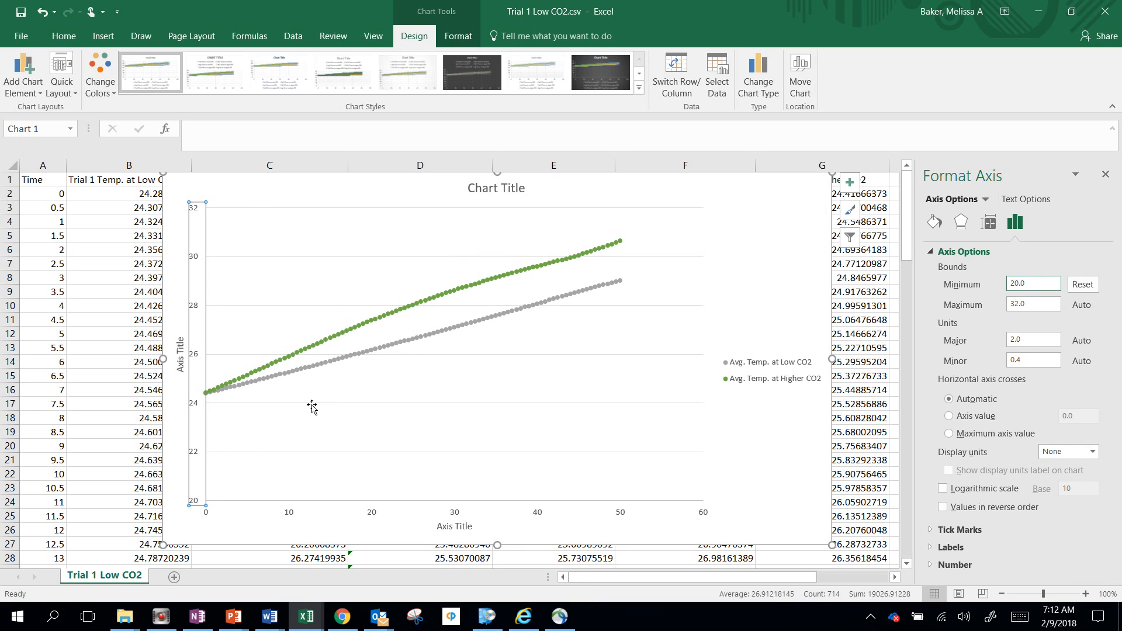
- Retitle the chart's vertical axis as Temperature (°C), inserting the degree sign as a symbol
click(184, 357)
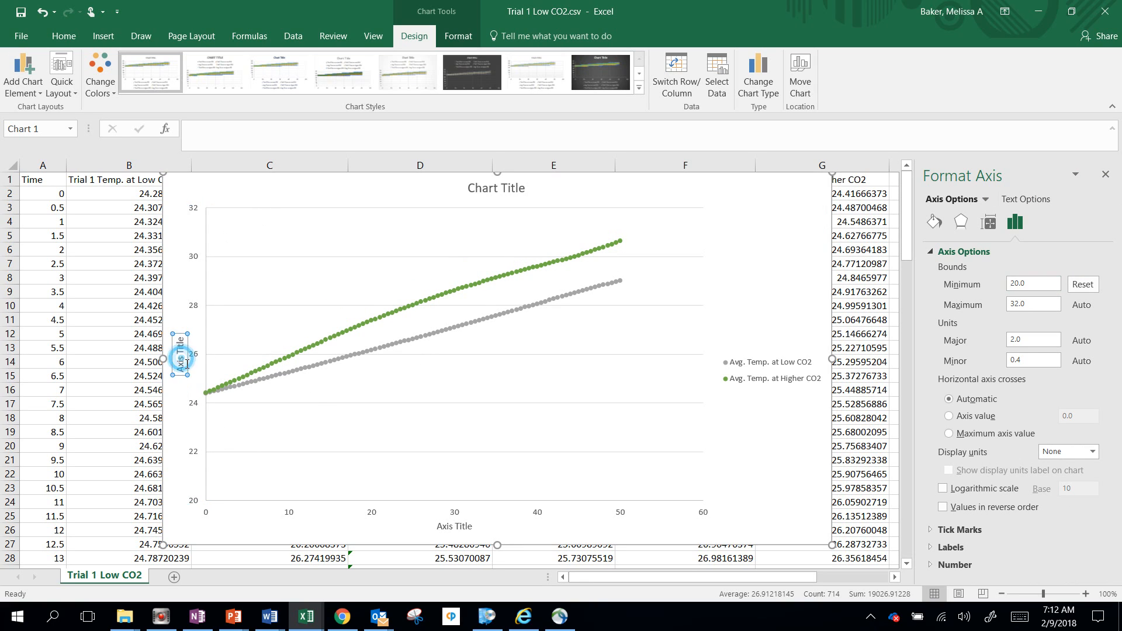
double_click(187, 350)
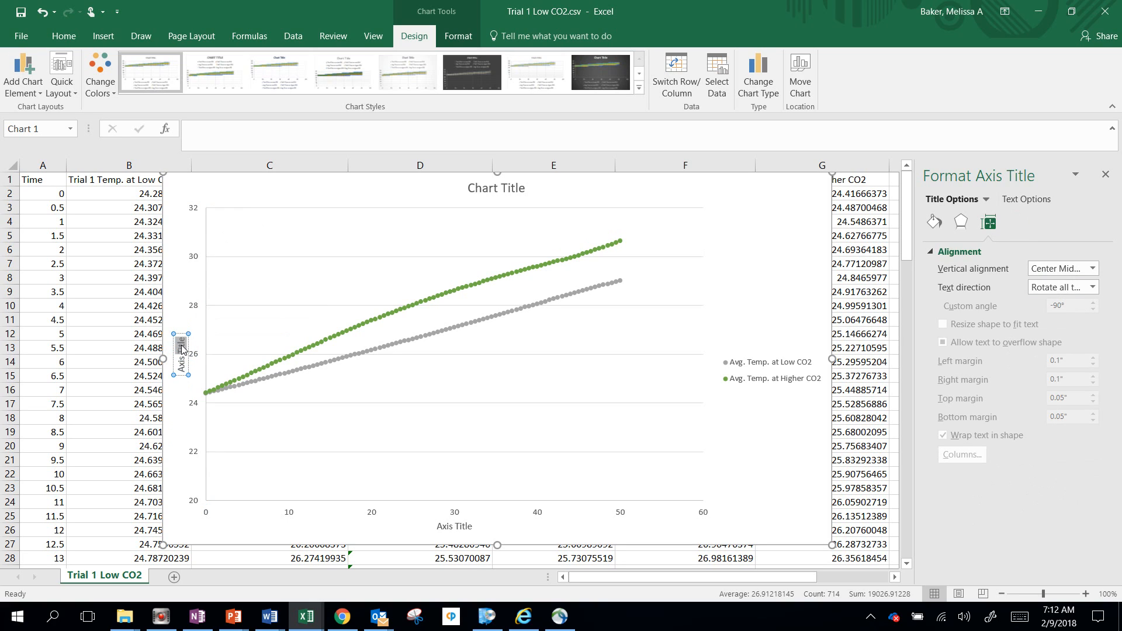
key(BackSpace)
key(BackSpace)
key(BackSpace)
key(BackSpace)
key(BackSpace)
key(BackSpace)
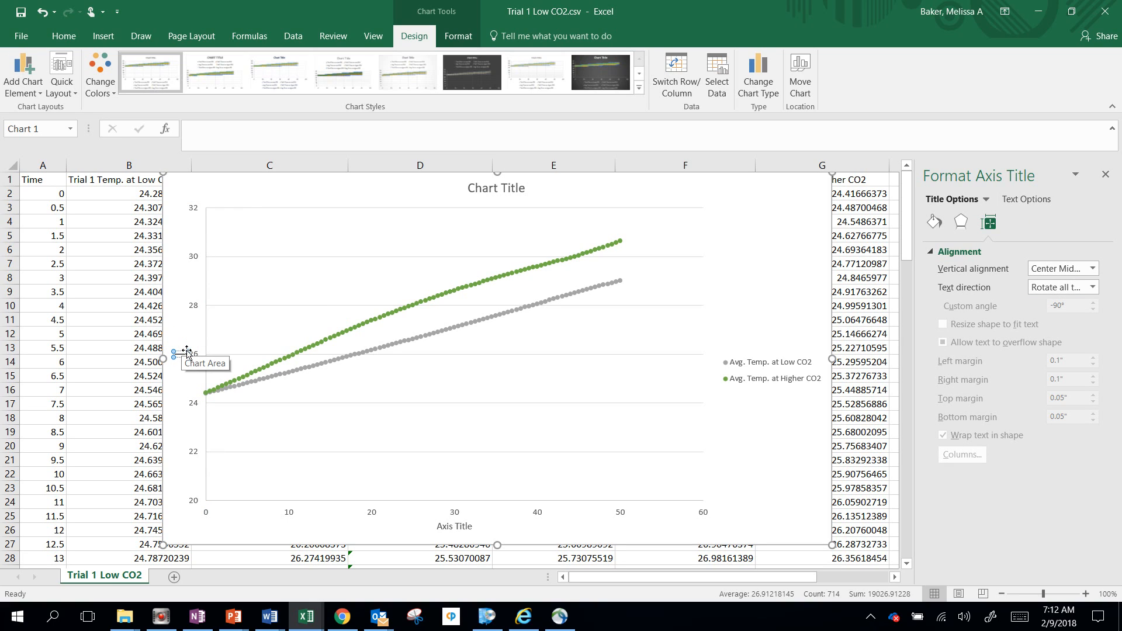
text(Temp)
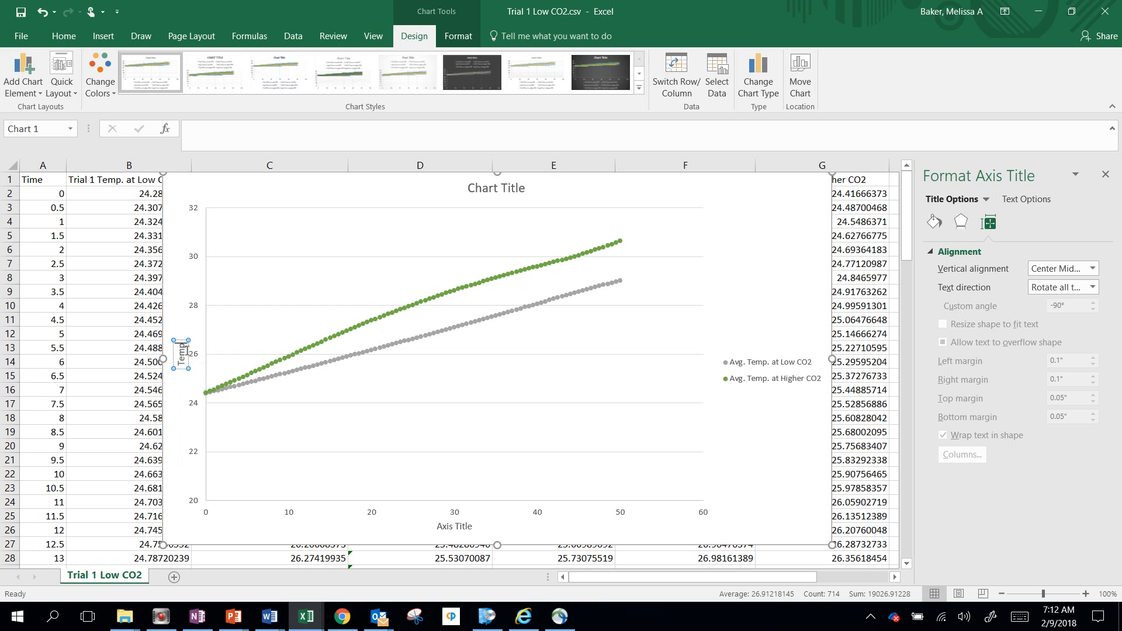
text(erature ()
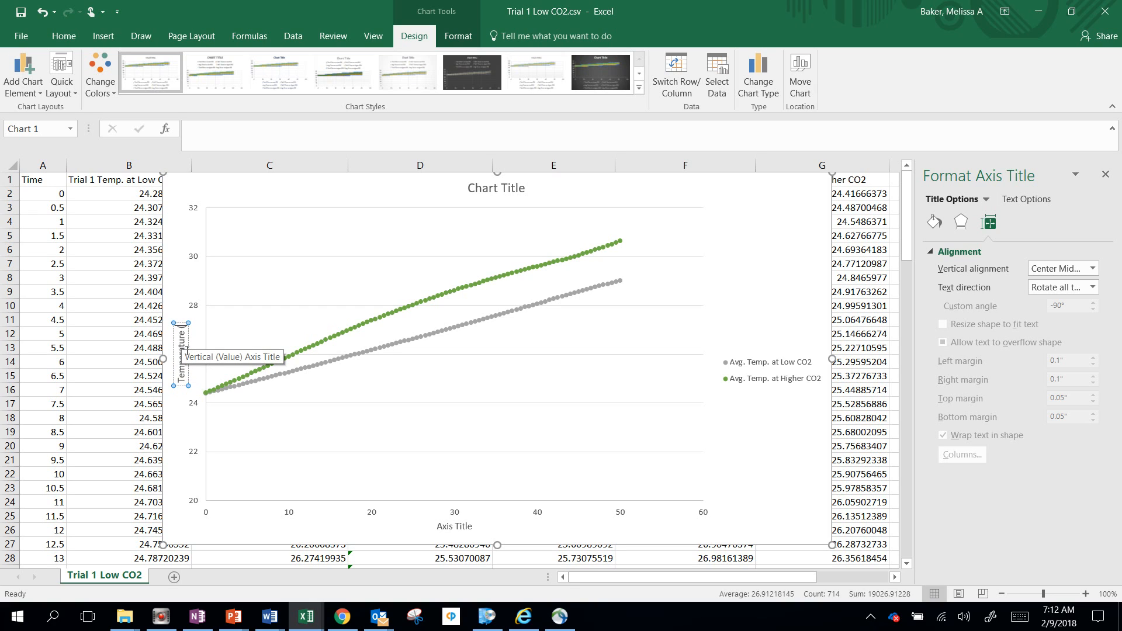
click(102, 36)
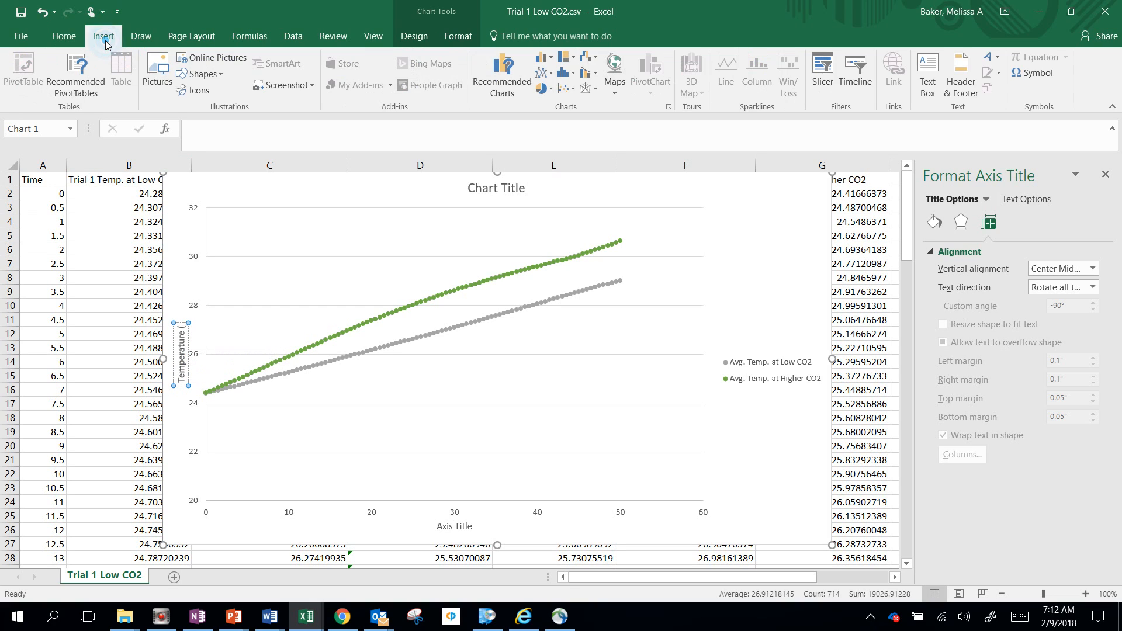
click(1034, 73)
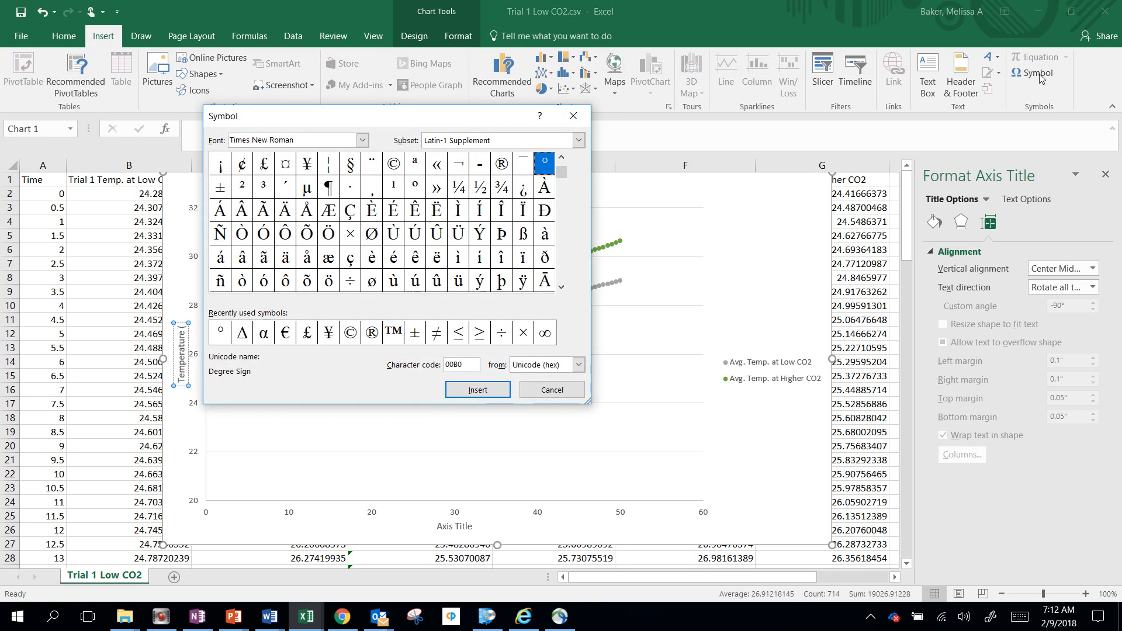
double_click(543, 169)
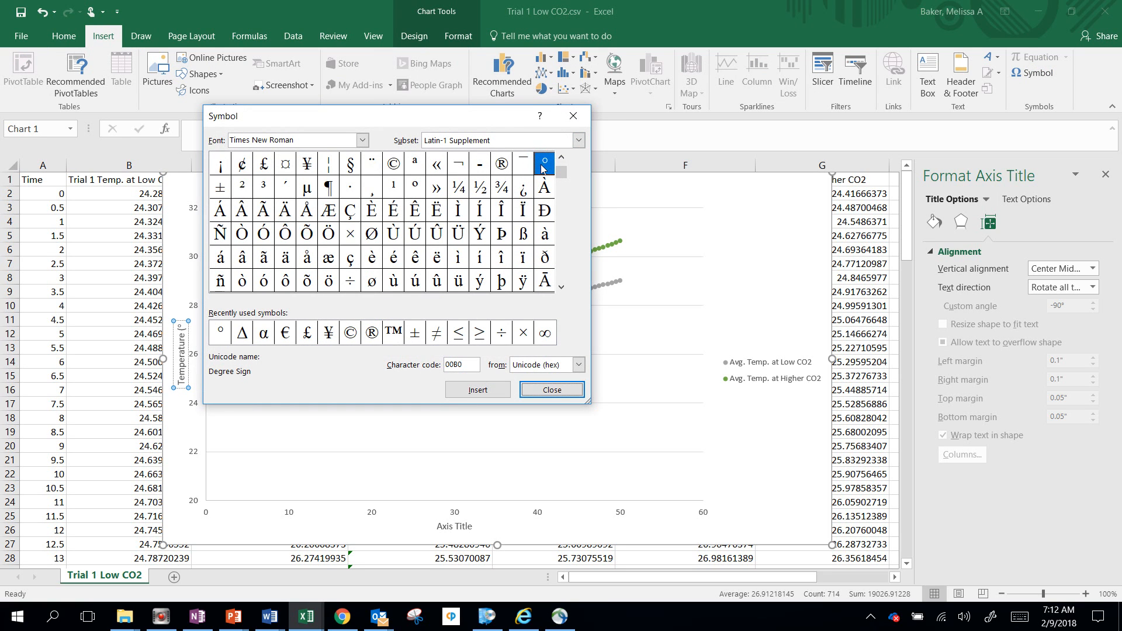
click(550, 390)
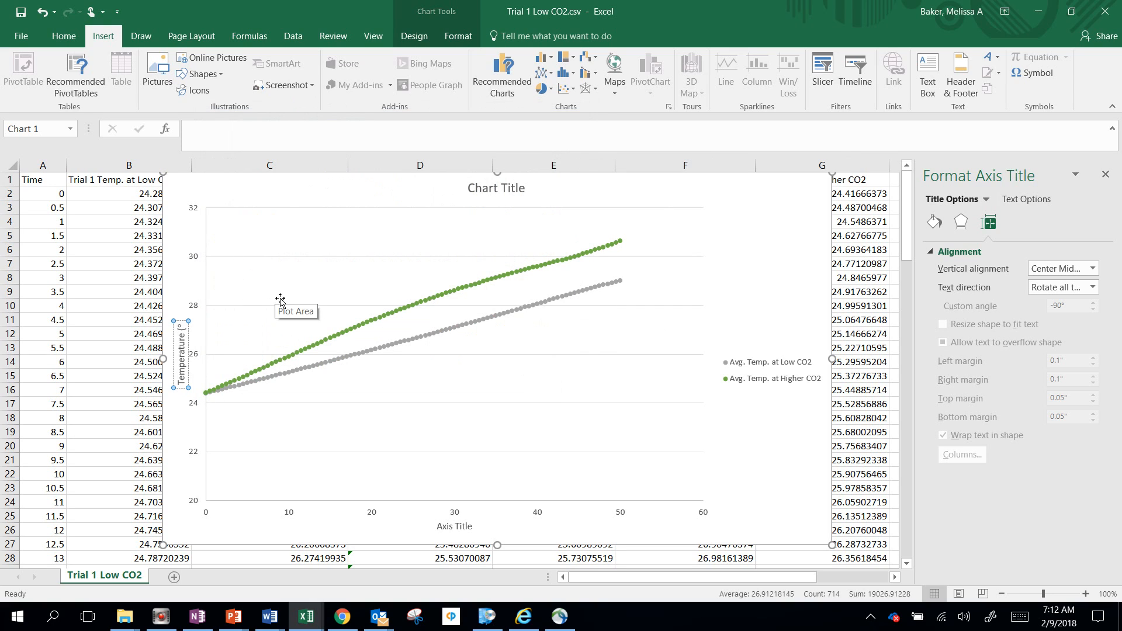
text(C))
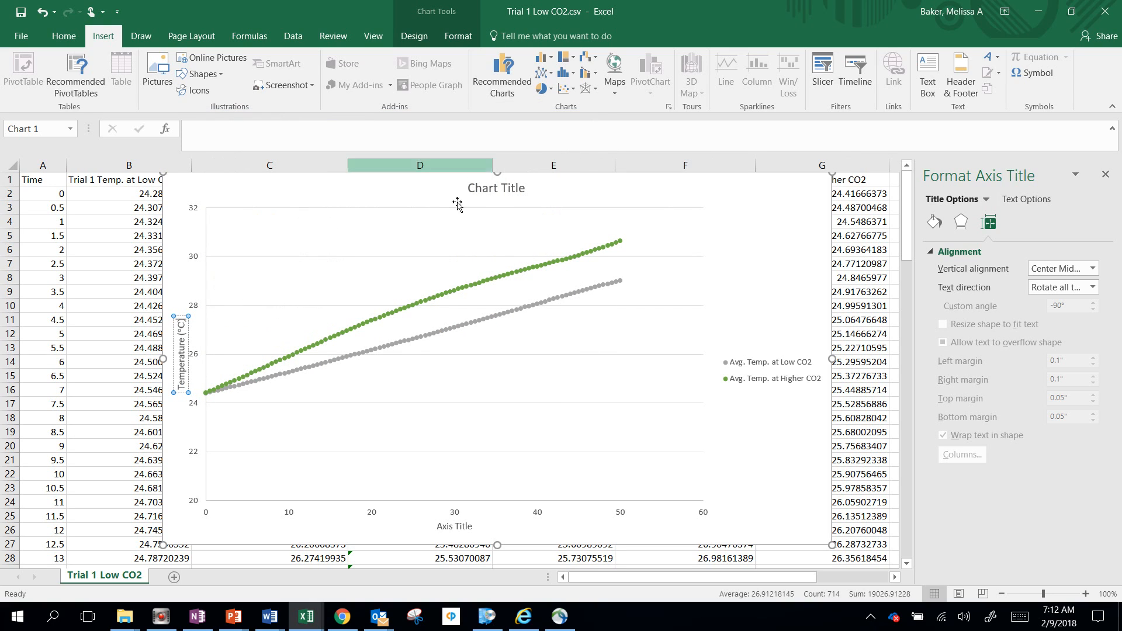
- Replace the horizontal axis title's placeholder text with Time (seconds)
click(456, 524)
double_click(445, 524)
double_click(464, 527)
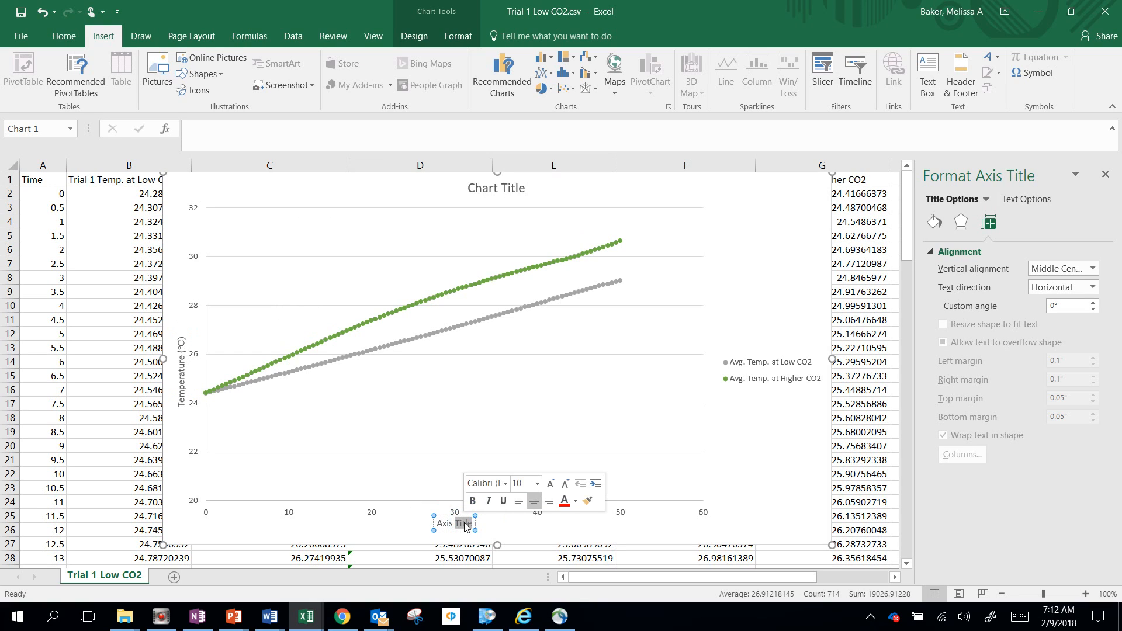
key(BackSpace)
key(BackSpace)
key(BackSpace)
key(BackSpace)
key(BackSpace)
key(BackSpace)
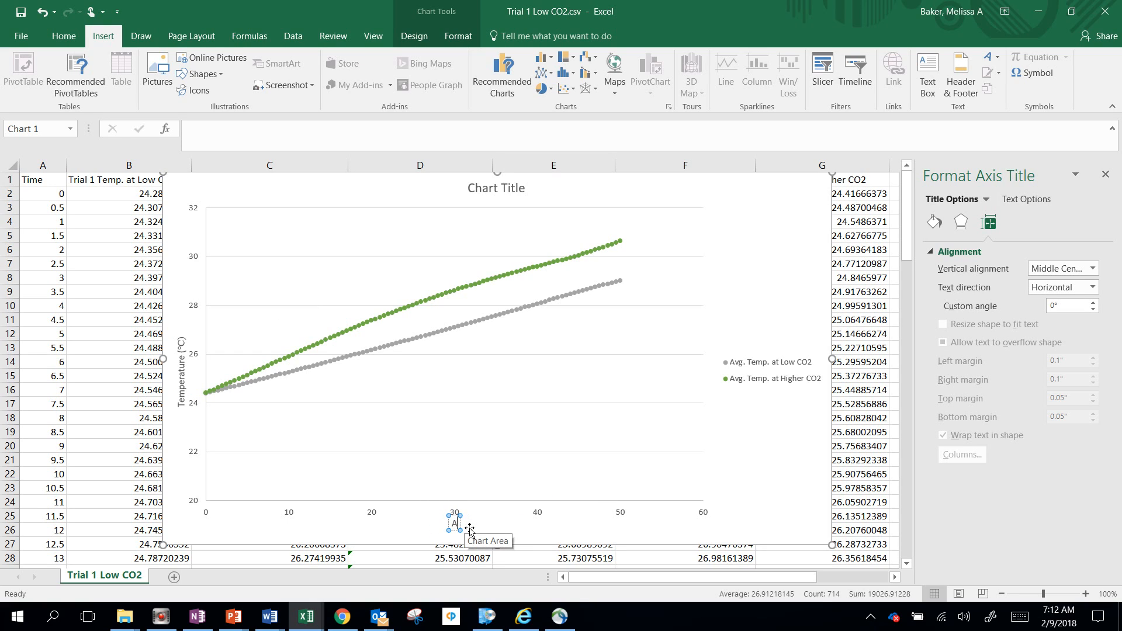
text(Time (seconds))
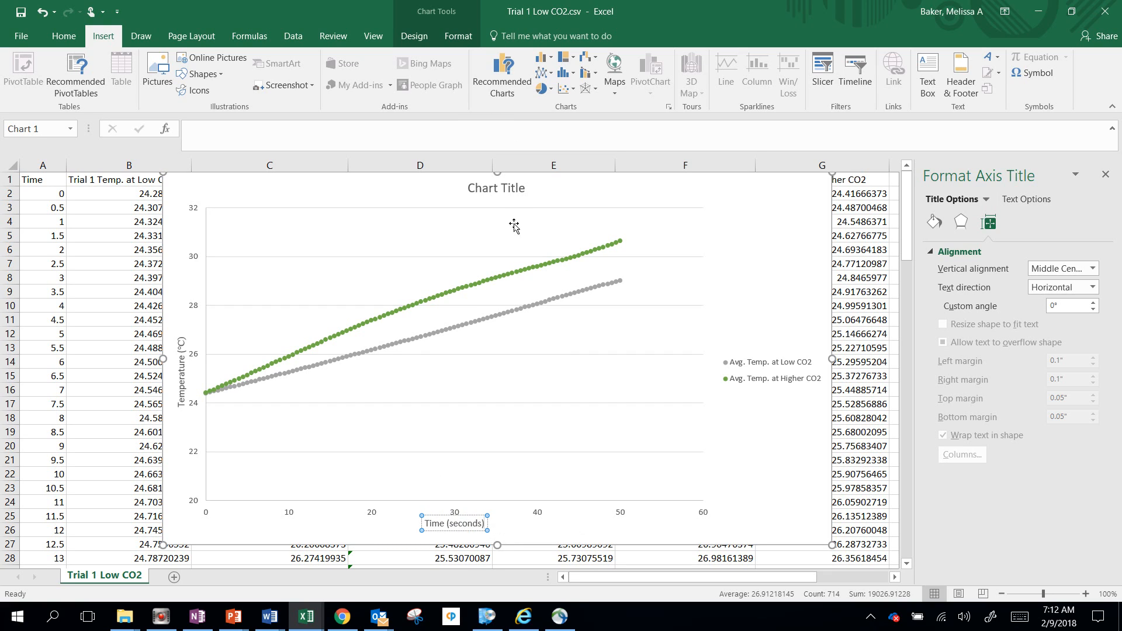
- Change the chart title to "The Effect of Low vs. Higher CO2 on the Temperature in a Closed System over Time"
click(514, 189)
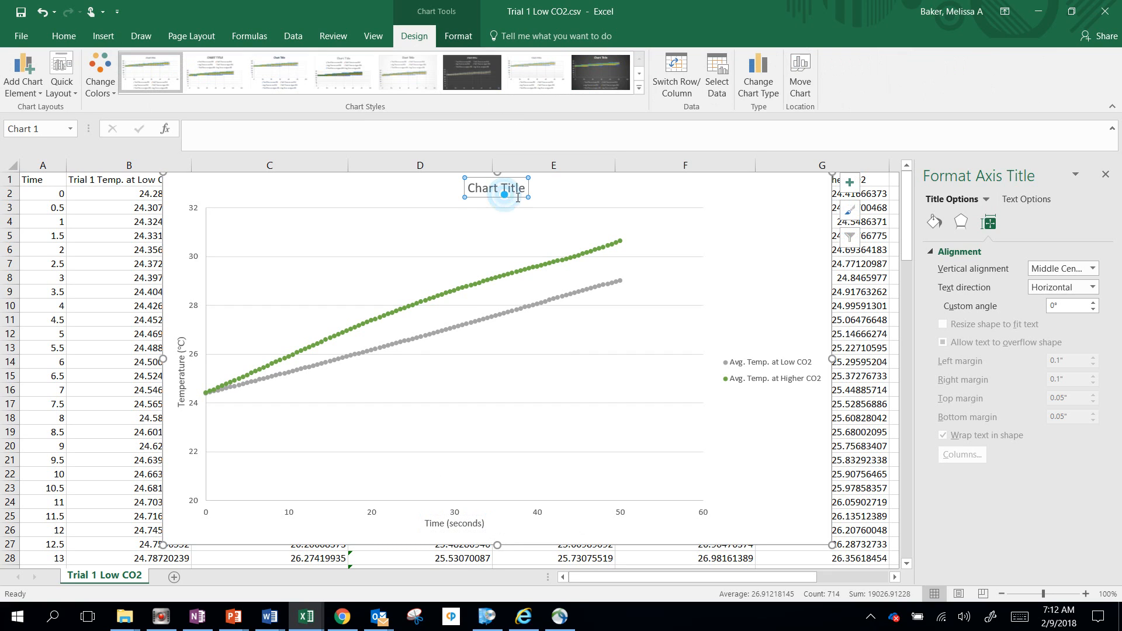
double_click(515, 191)
key(BackSpace)
key(BackSpace)
key(BackSpace)
key(BackSpace)
key(BackSpace)
key(BackSpace)
key(BackSpace)
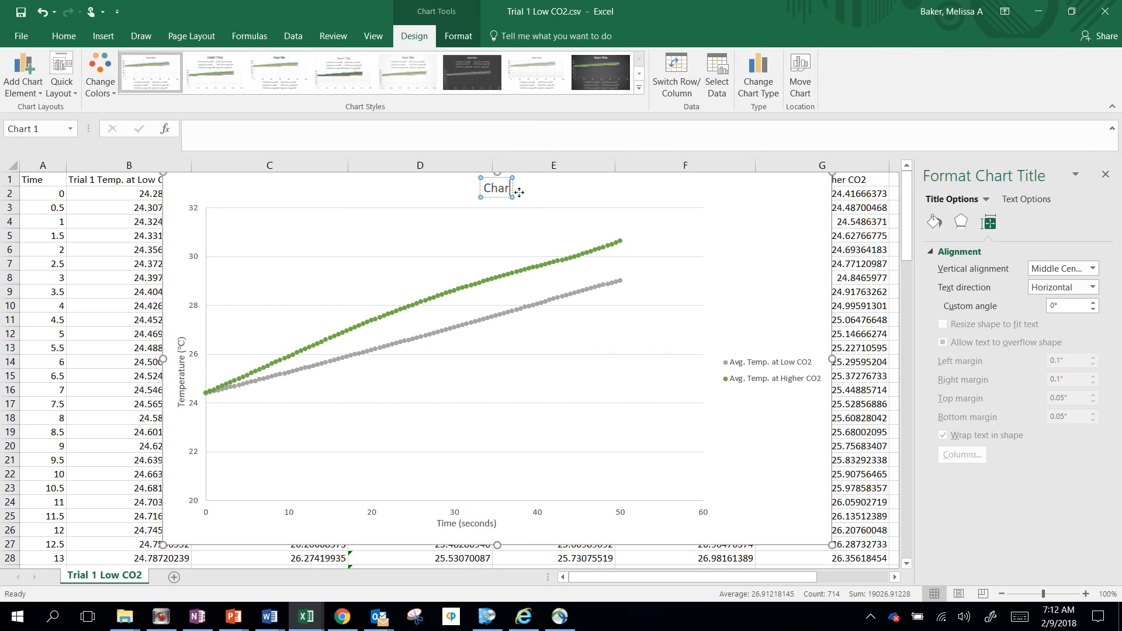
text(The)
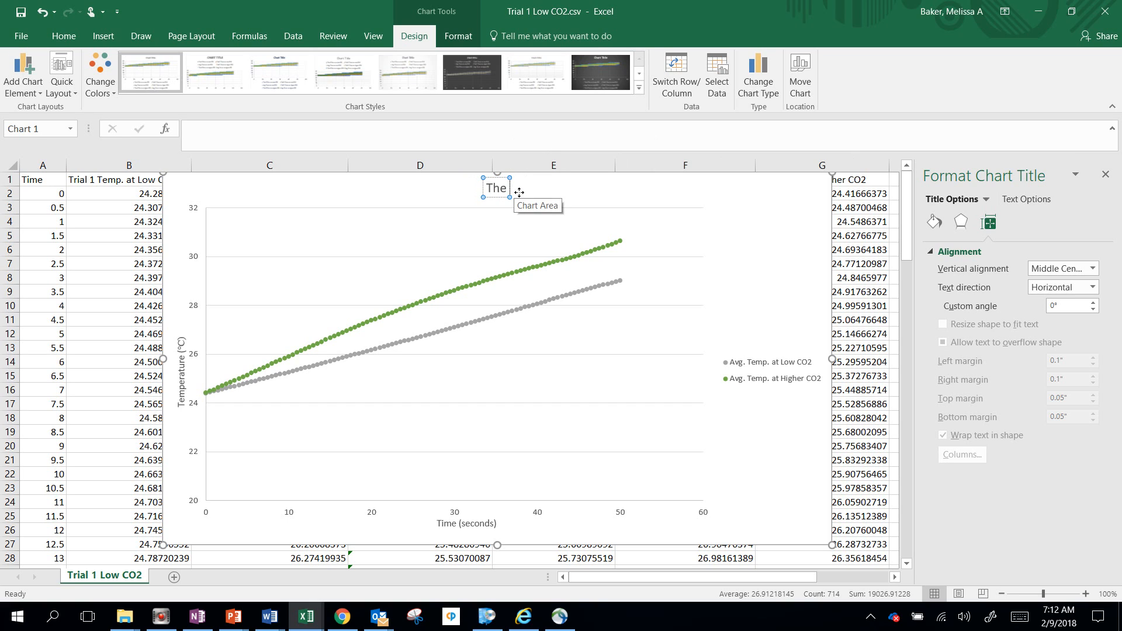
text( Effect of)
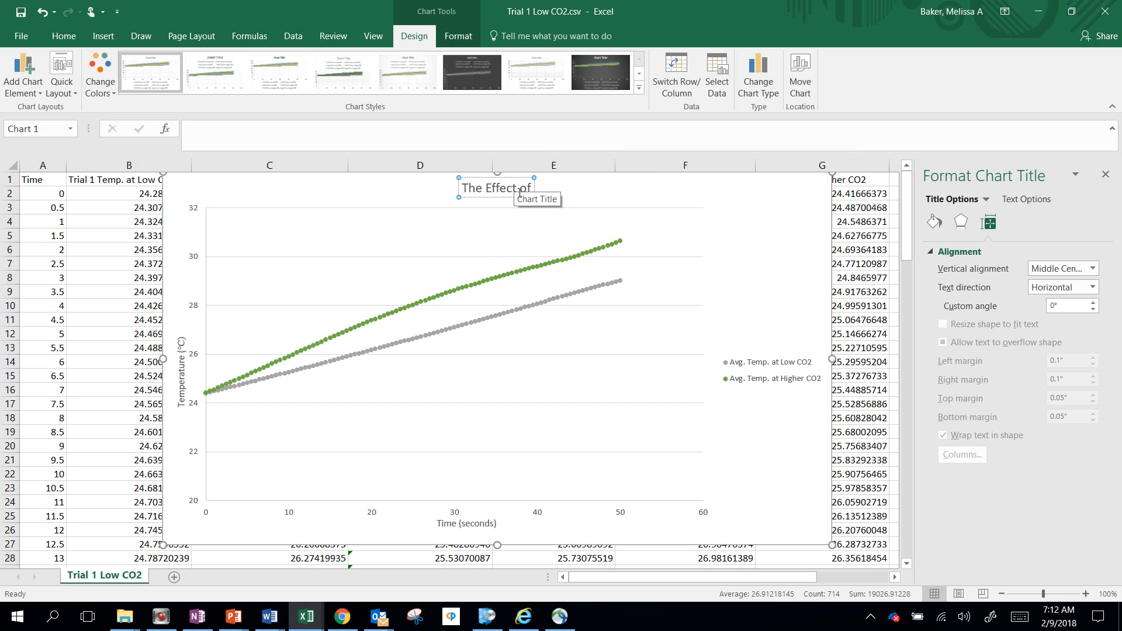
text( Low vs. Hi)
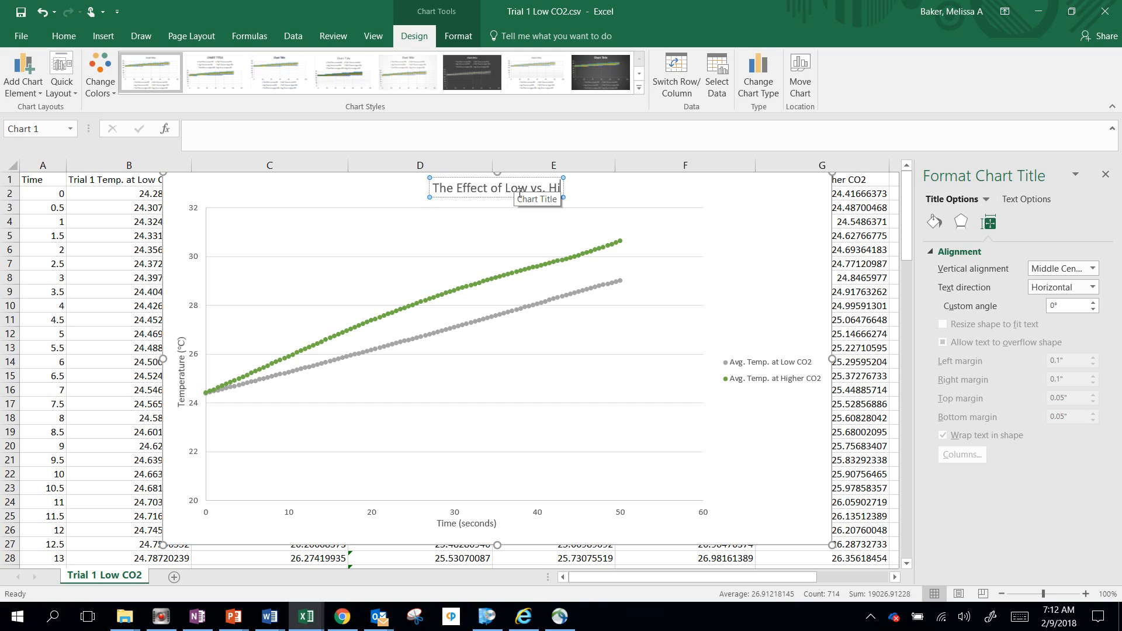
text(gher CO2 on)
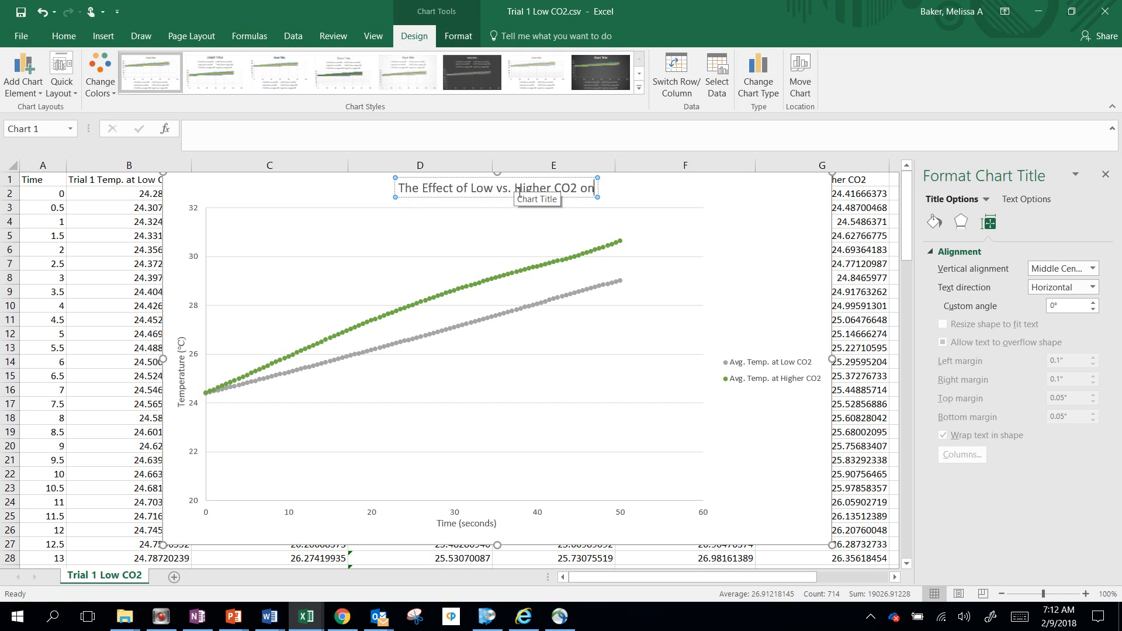
text( the Temperature in)
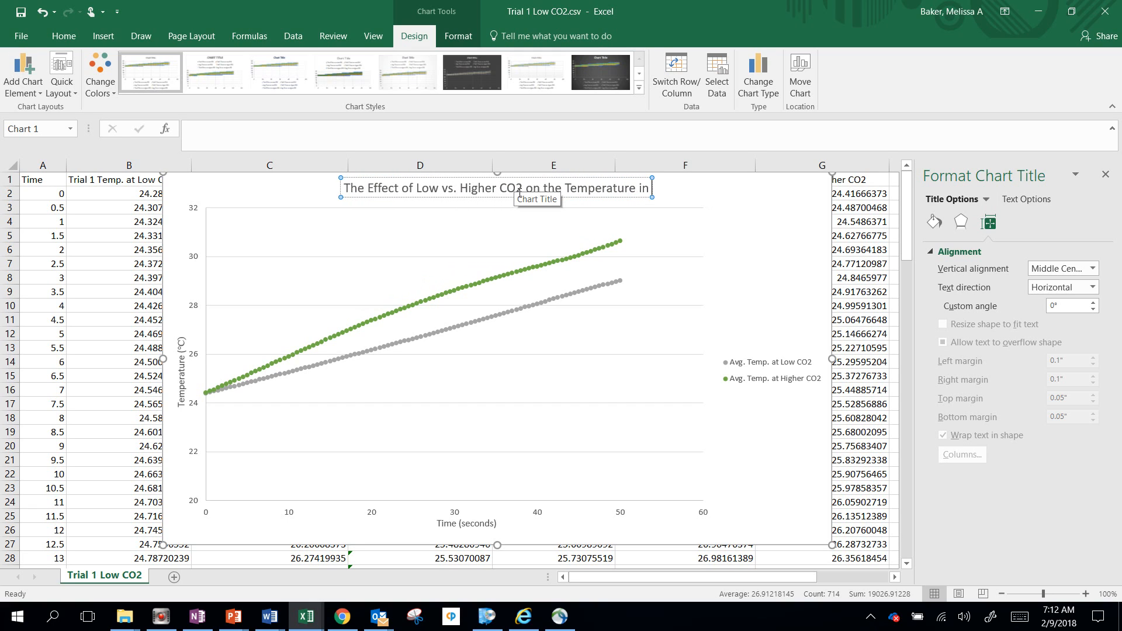
text( a C)
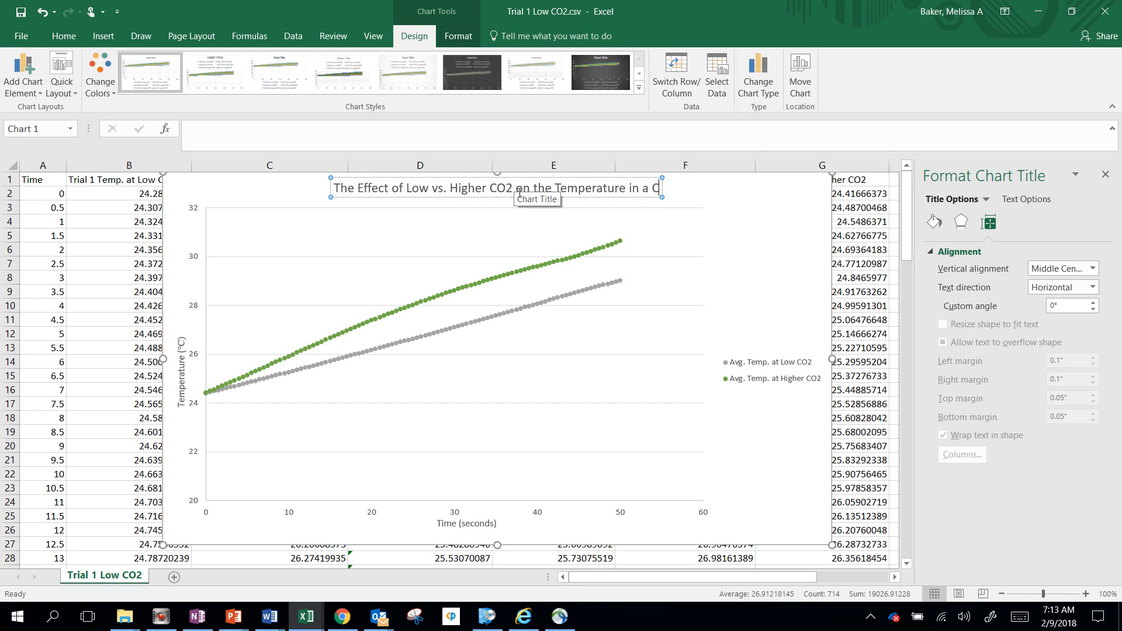
text(losed System ov)
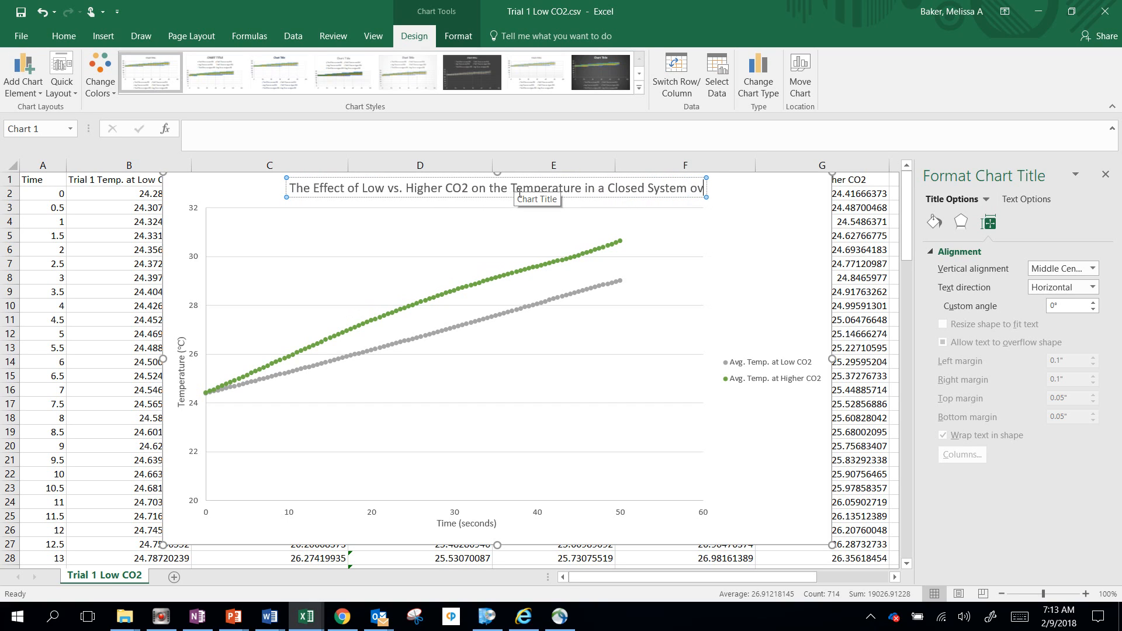
text(er Time)
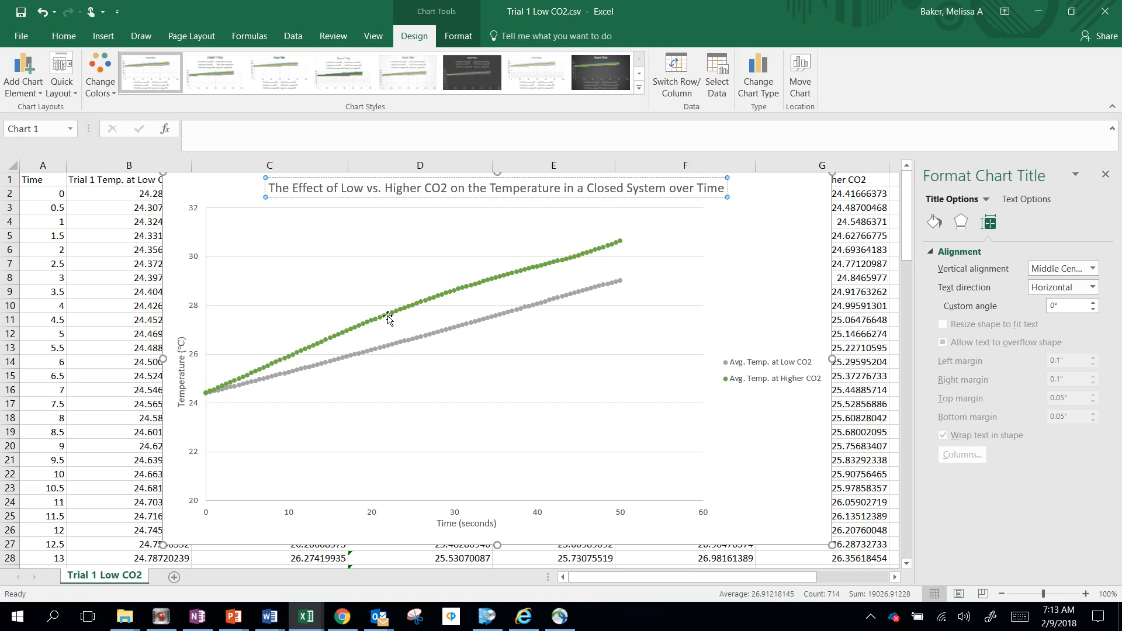
- Add a linear trendline to the Avg. Temp. at Low CO2 series and display its equation on the chart
click(419, 343)
right_click(419, 343)
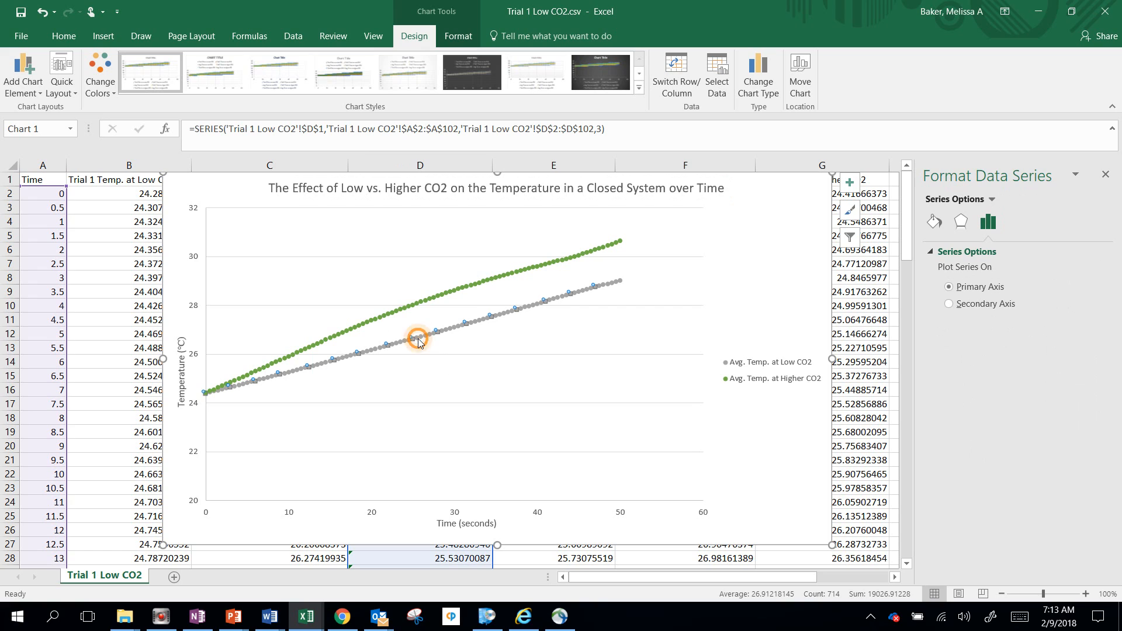
click(481, 458)
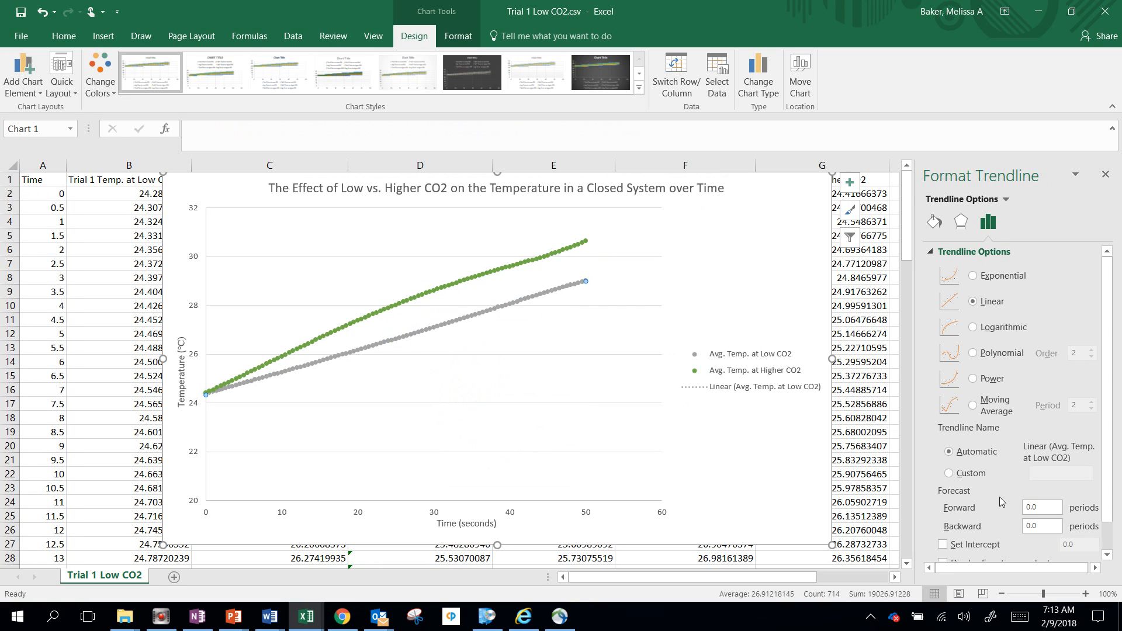
scroll(999, 501, down, 1)
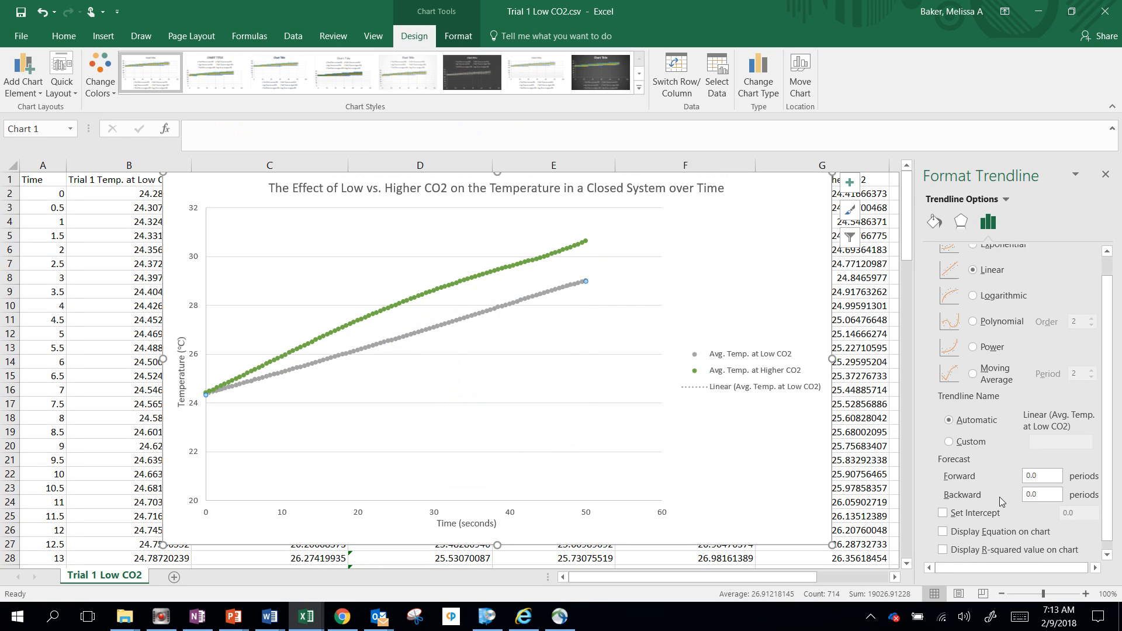
click(943, 532)
click(545, 282)
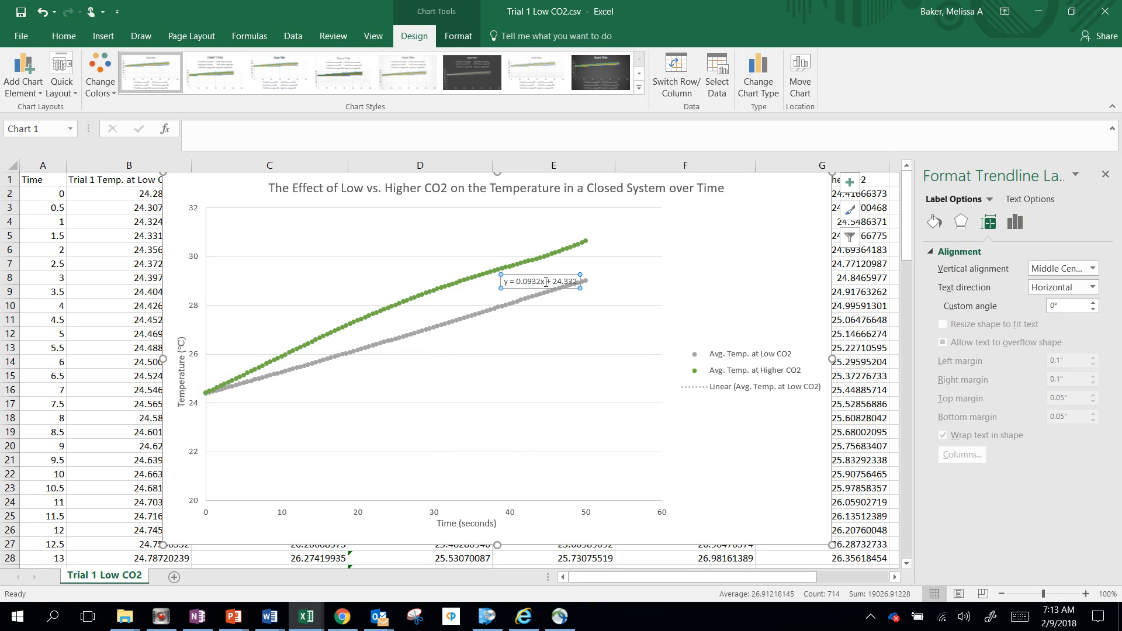
click(545, 282)
click(528, 282)
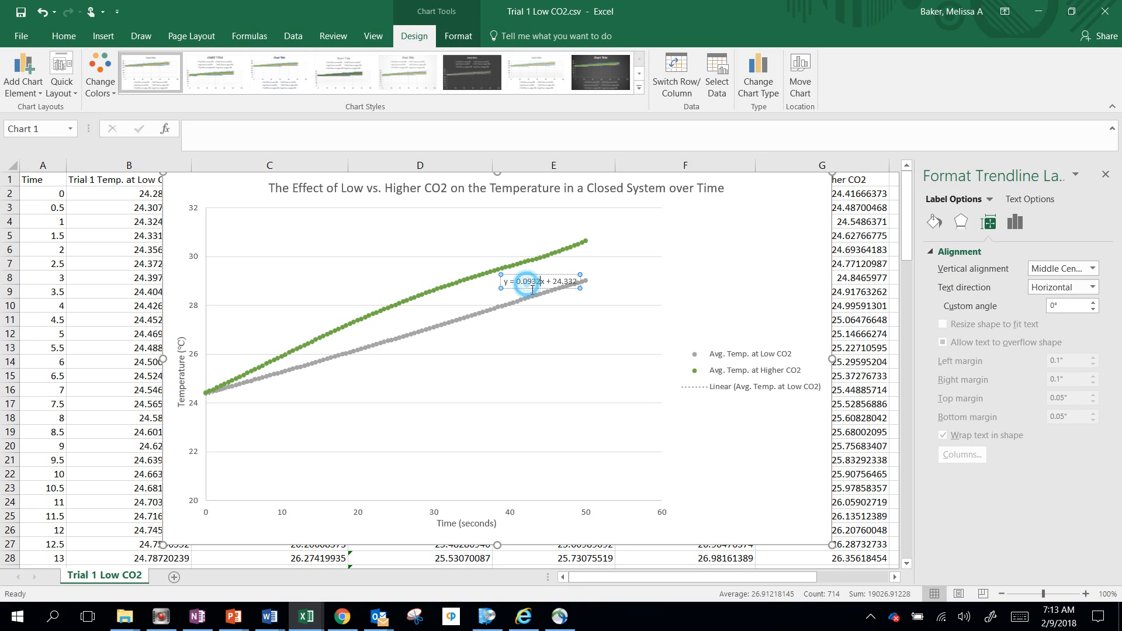
double_click(533, 282)
click(539, 390)
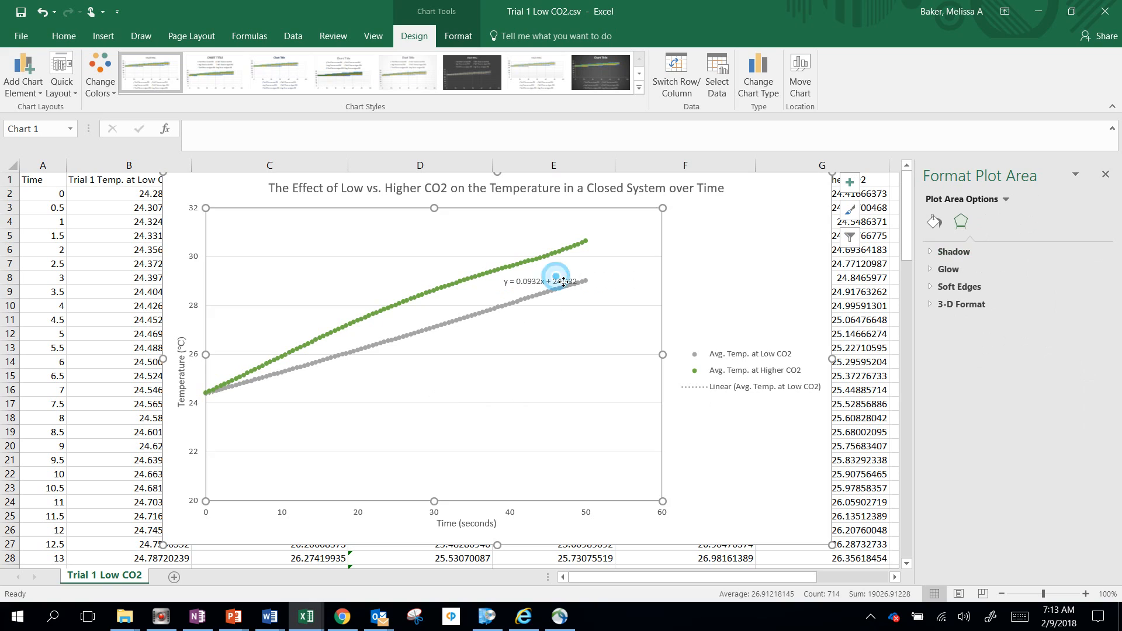
- Move the low CO2 trendline equation off the data to just below the middle of the gray Avg. Temp. at Low CO2 line
click(560, 275)
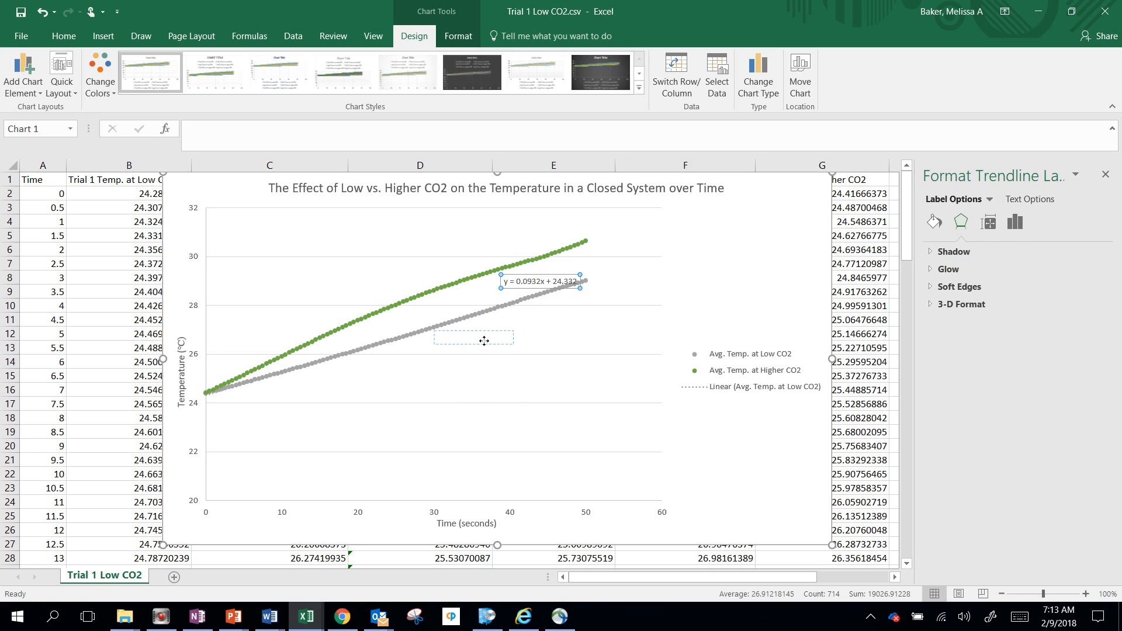
drag(566, 281, 470, 347)
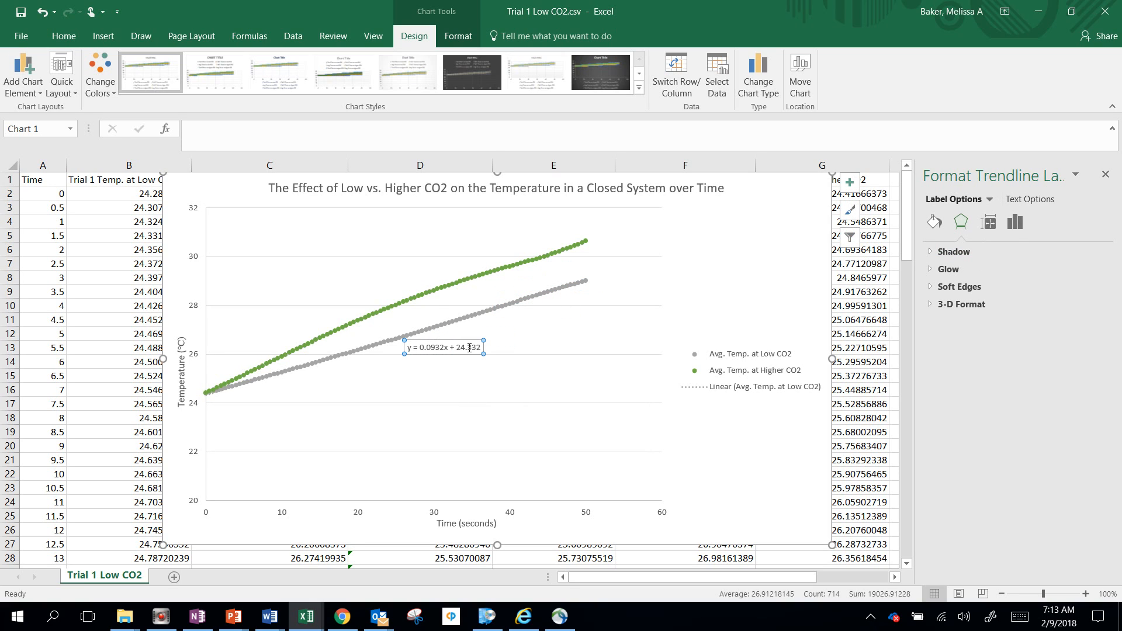
- Add a linear trendline with its equation displayed to the Avg. Temp. at Higher CO2 series, and place the equation just above the middle of the curve
click(433, 292)
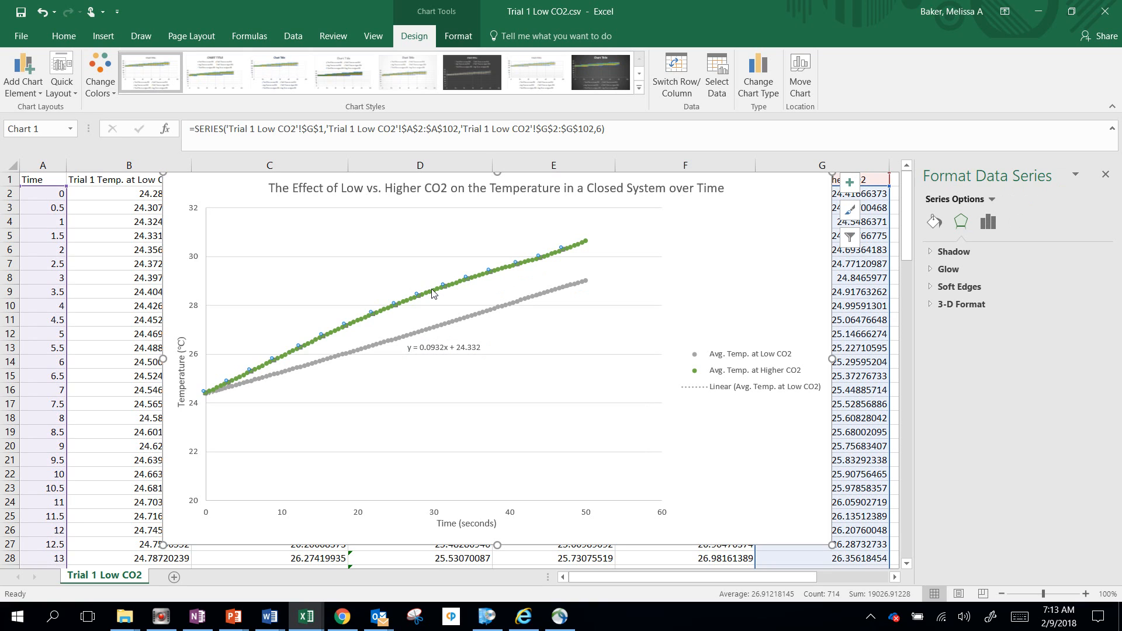
right_click(433, 292)
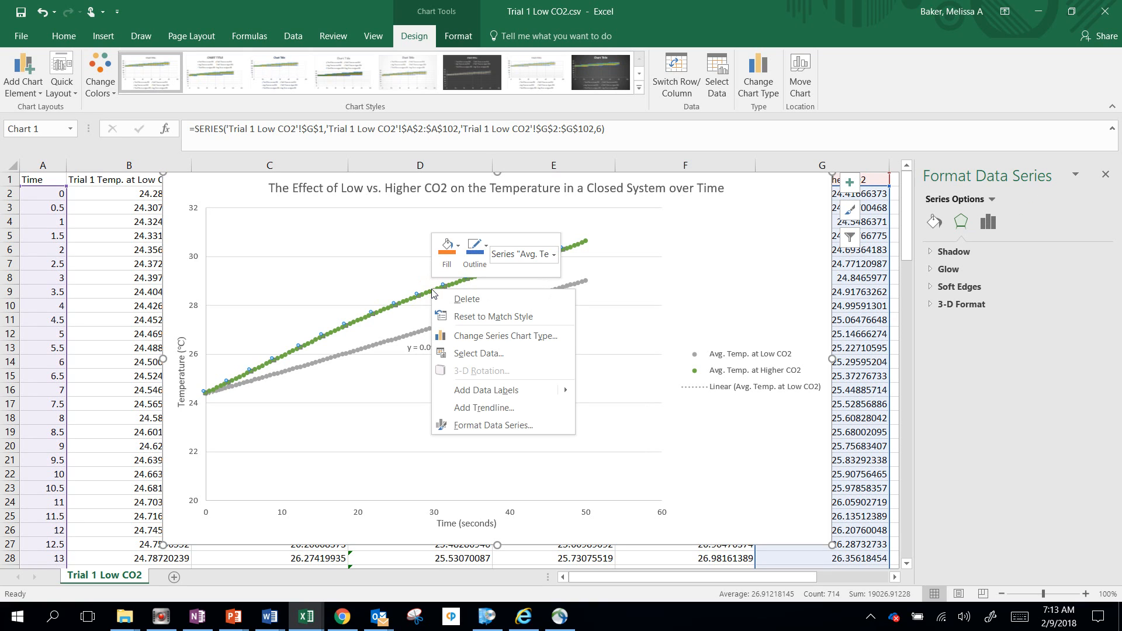
click(484, 407)
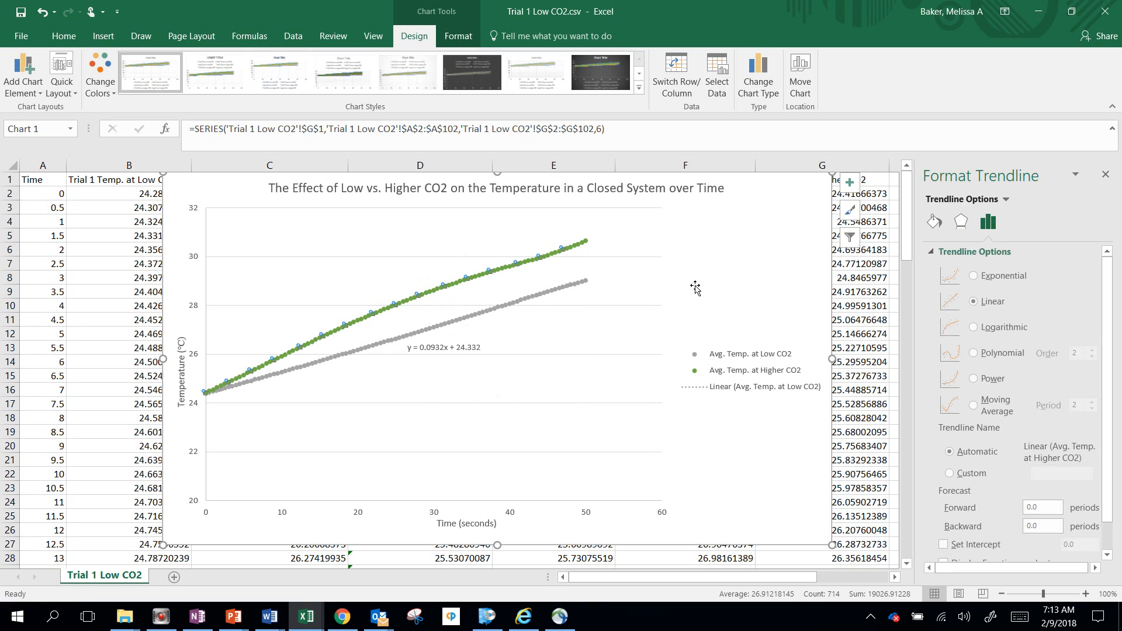
scroll(1070, 518, down, 1)
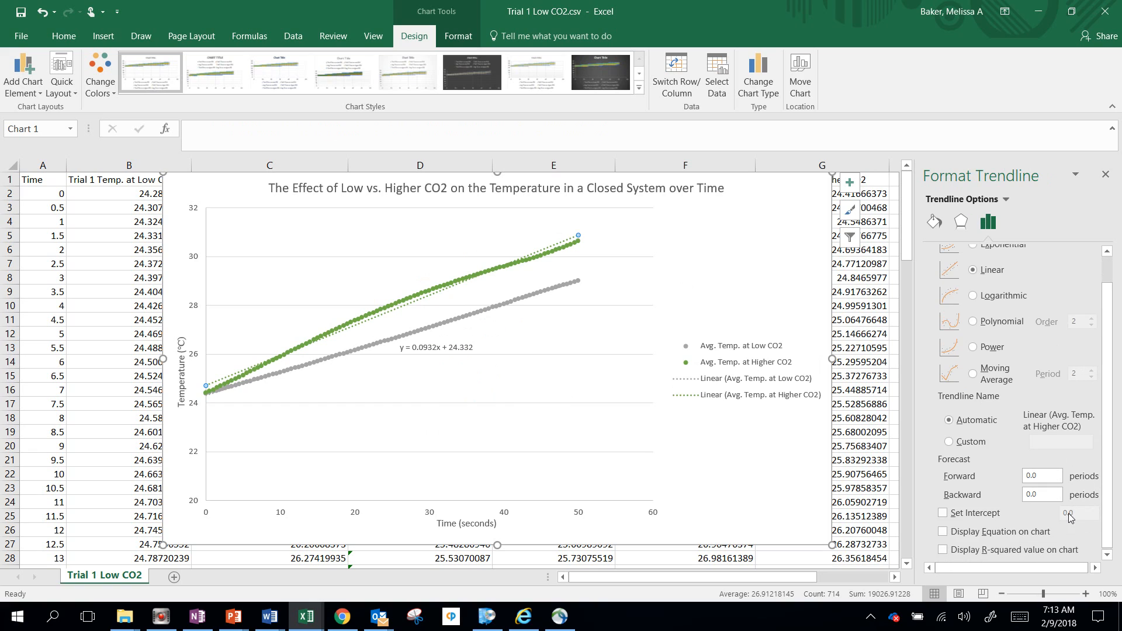
click(943, 532)
click(537, 239)
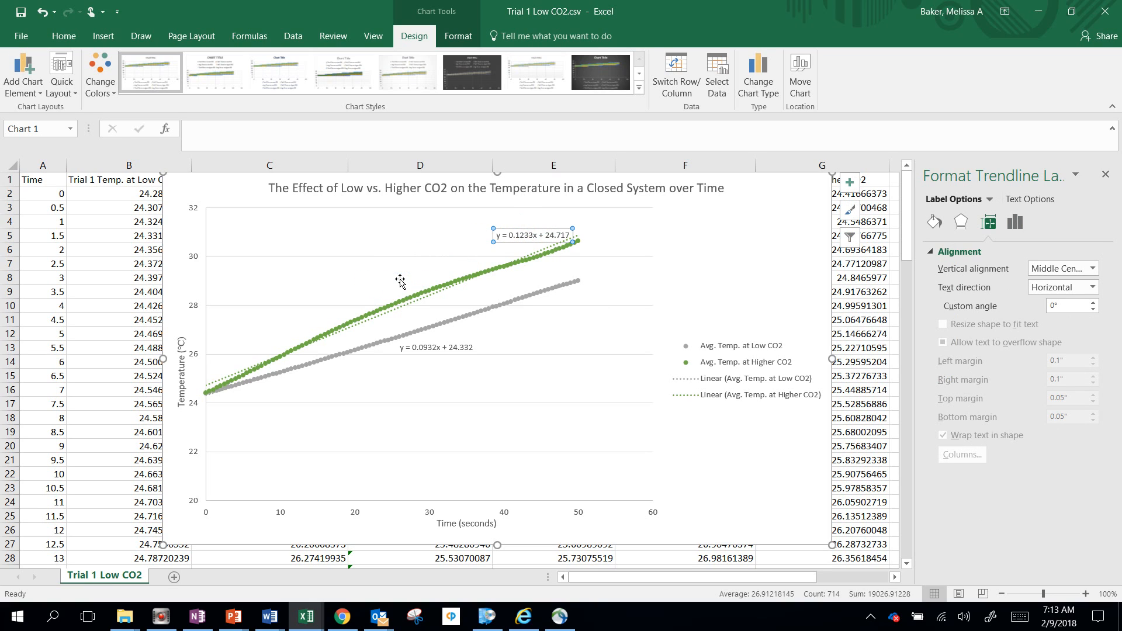
drag(400, 281, 400, 279)
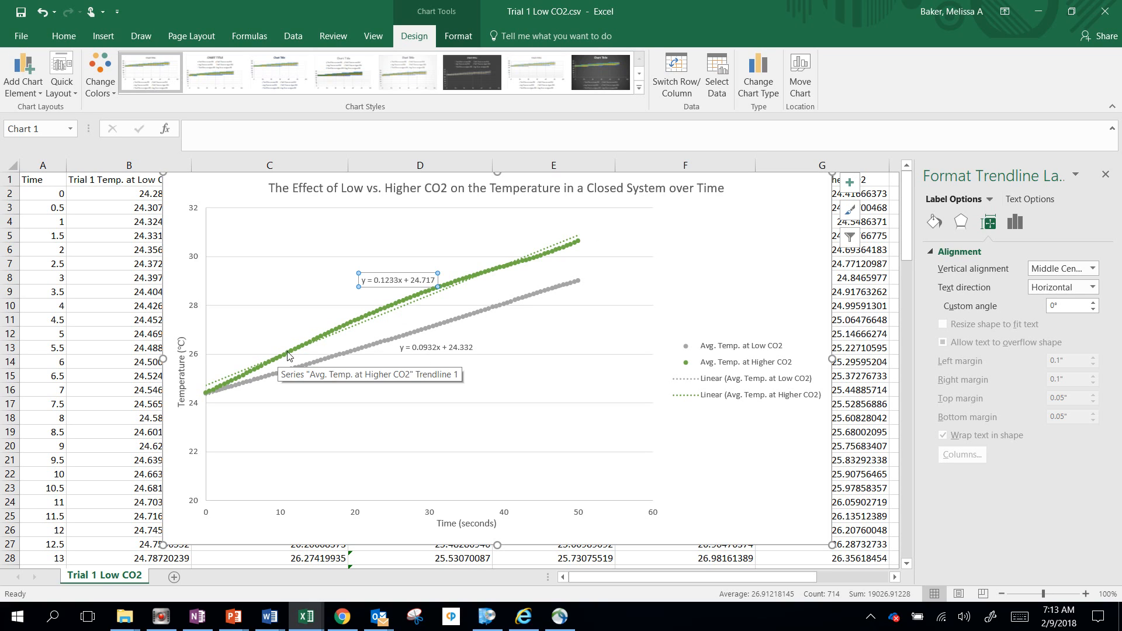
- Format the 2 of CO2 in the chart title as a subscript
mouse_move(576, 252)
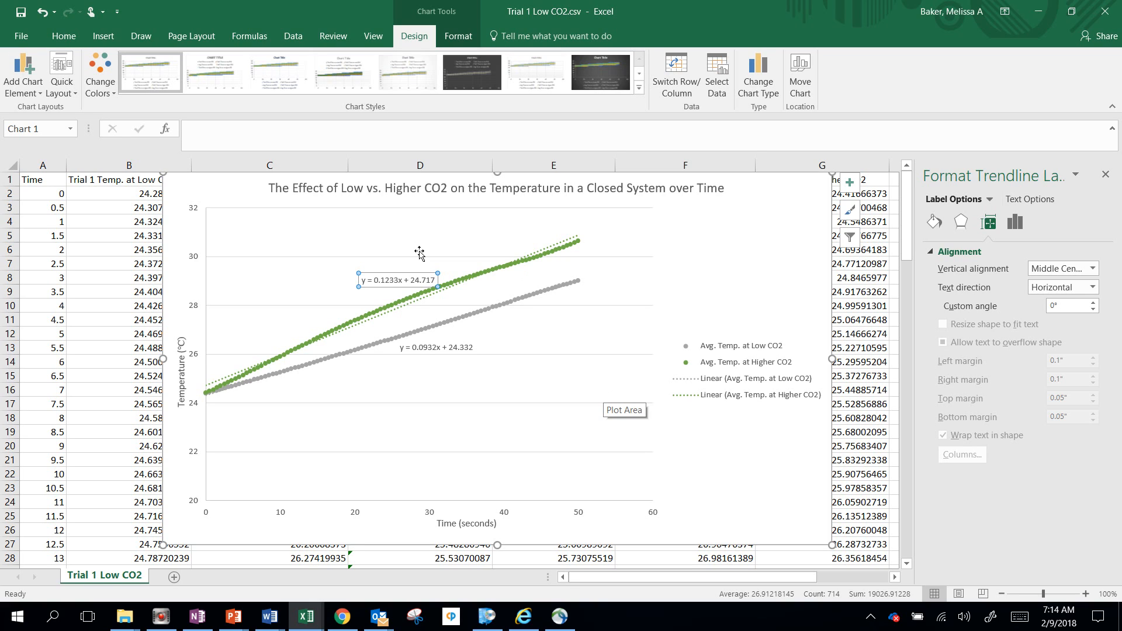
click(444, 188)
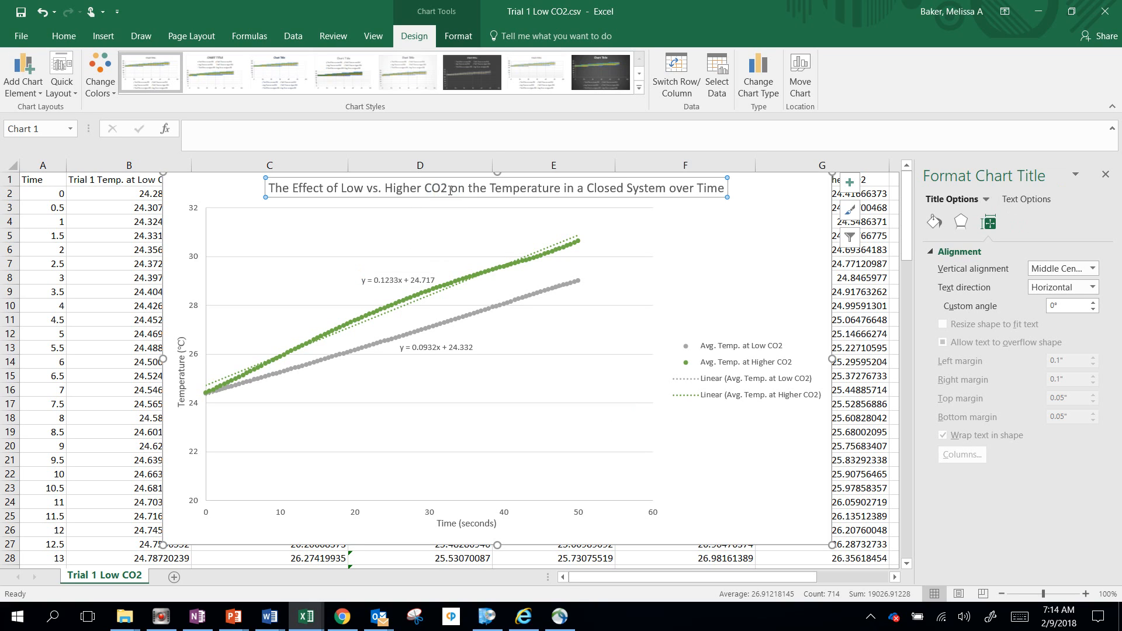
click(445, 188)
drag(441, 188, 447, 189)
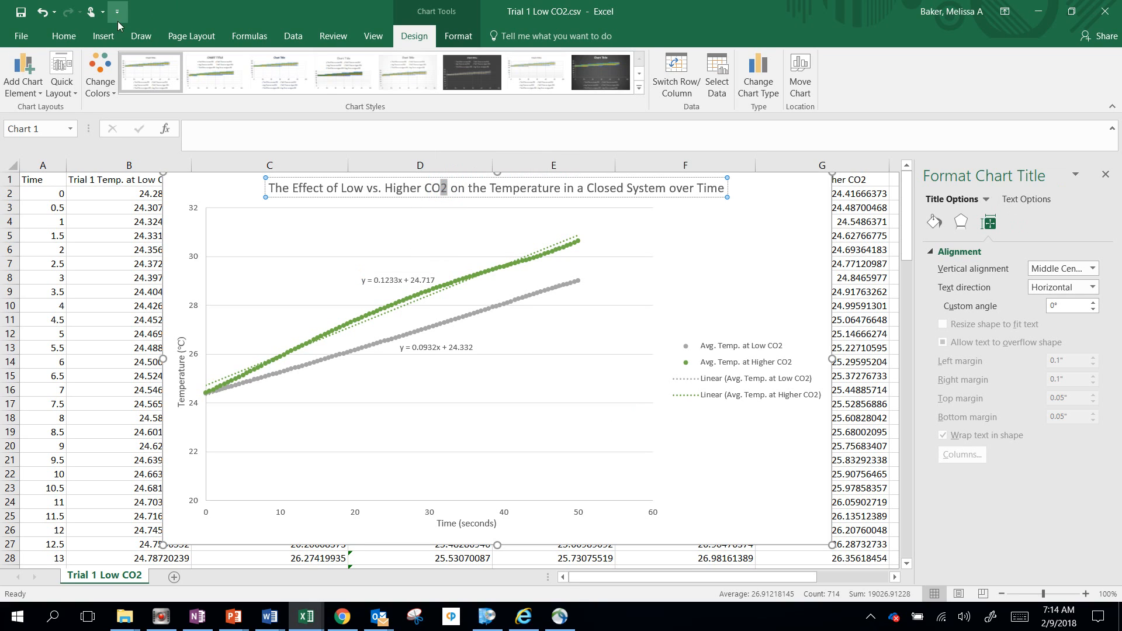
click(60, 37)
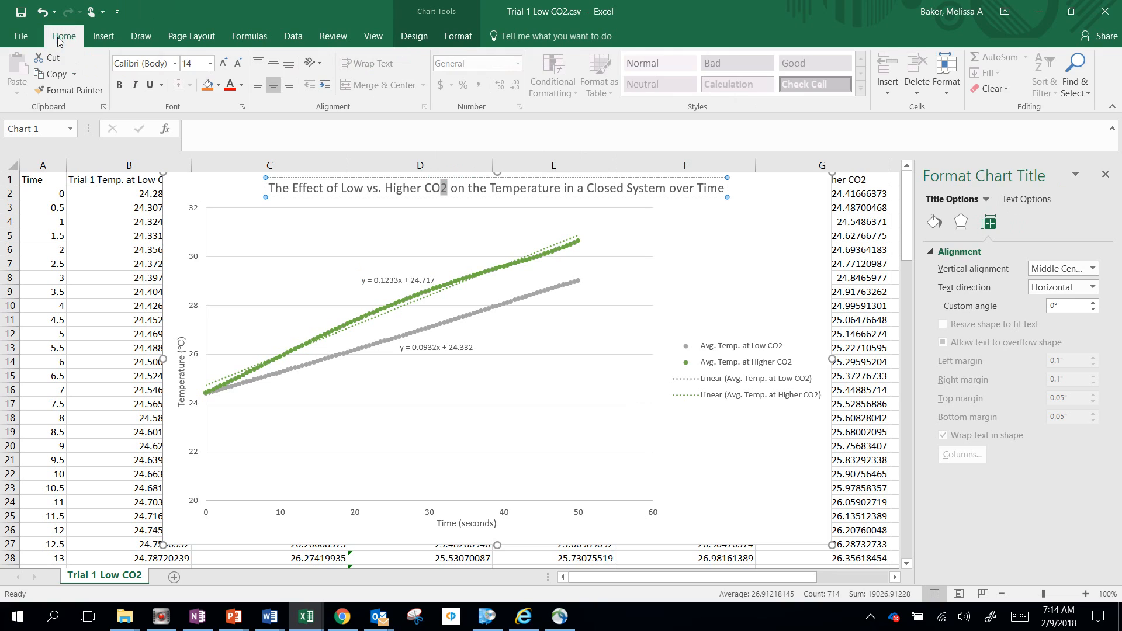
click(241, 107)
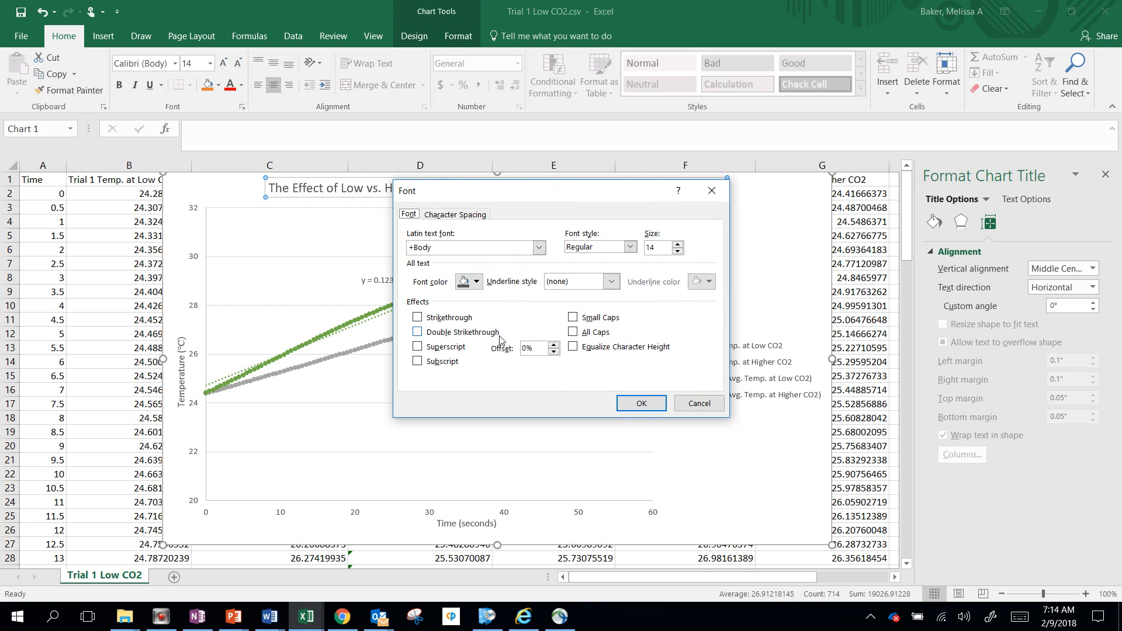
click(454, 362)
click(641, 403)
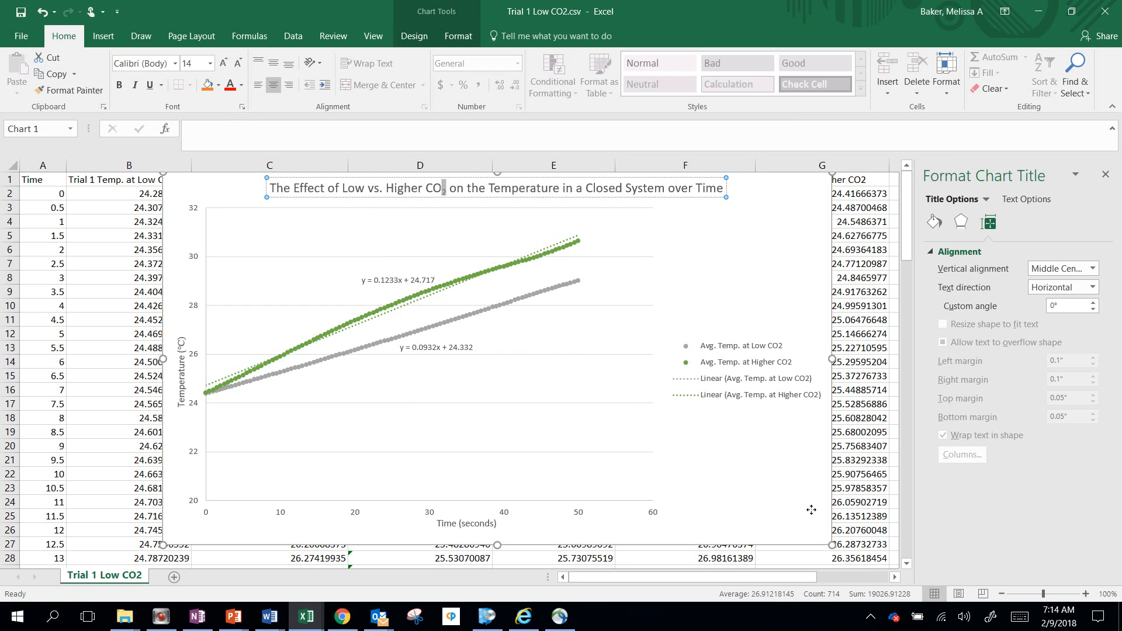
click(769, 491)
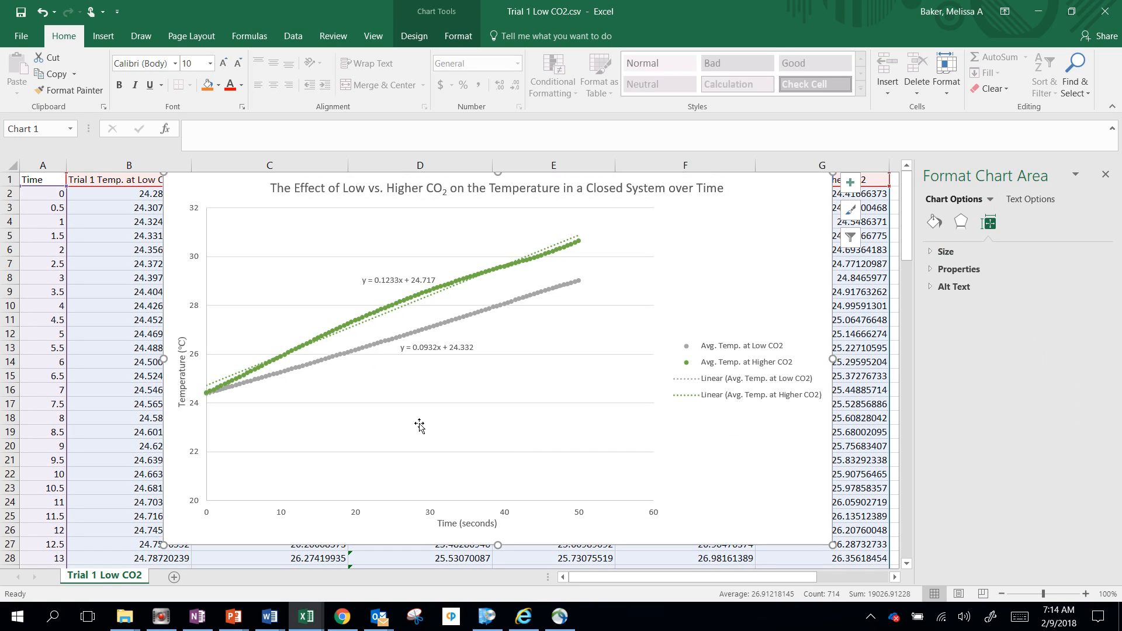